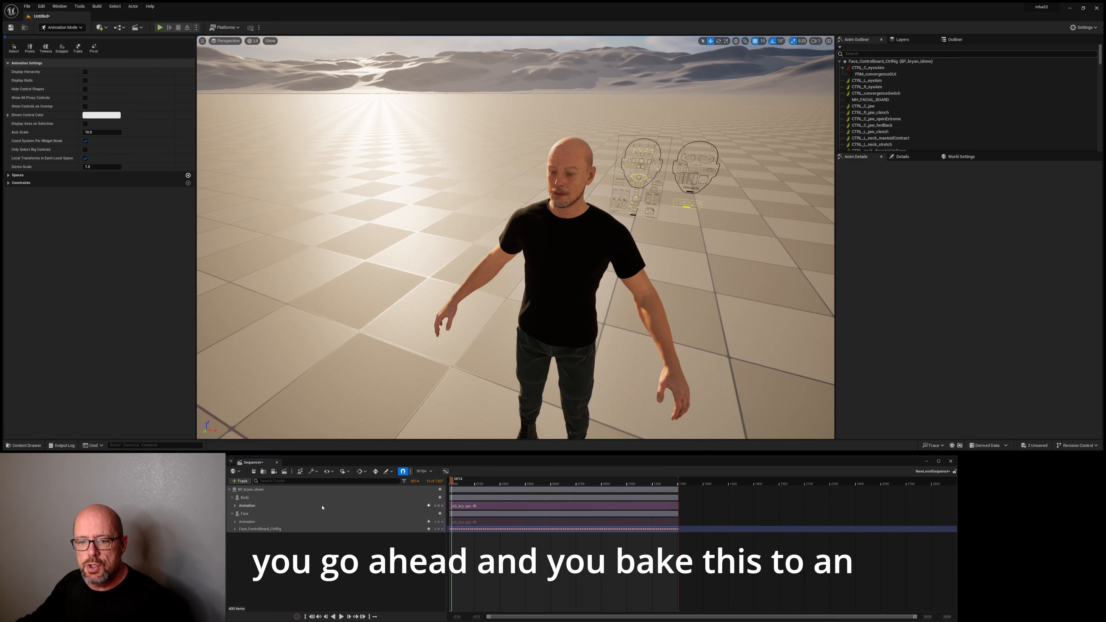
Step: Switch to MotionBuilder and play back the skeleton animation exported from Unreal
click(319, 506)
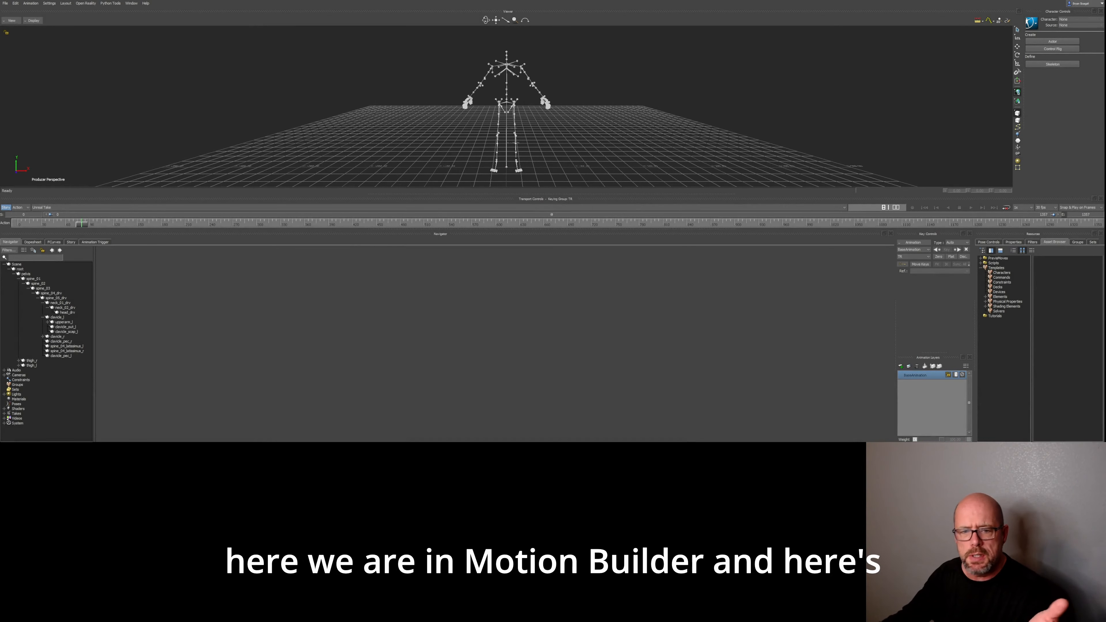
mouse_move(81, 224)
mouse_down()
mouse_move(70, 224)
mouse_move(90, 223)
mouse_up()
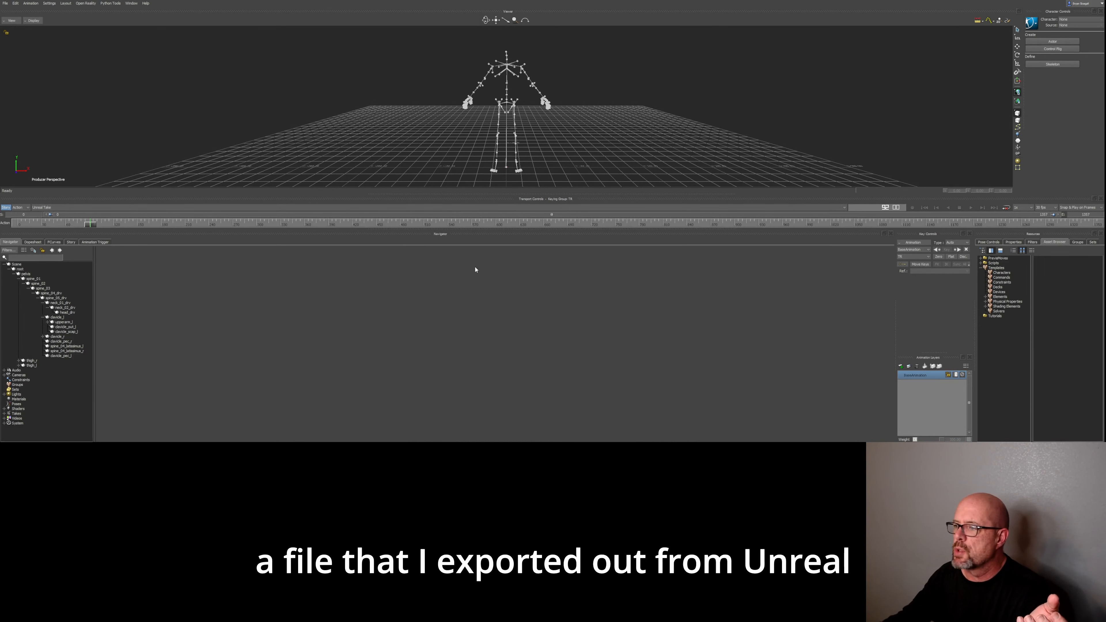
click(970, 207)
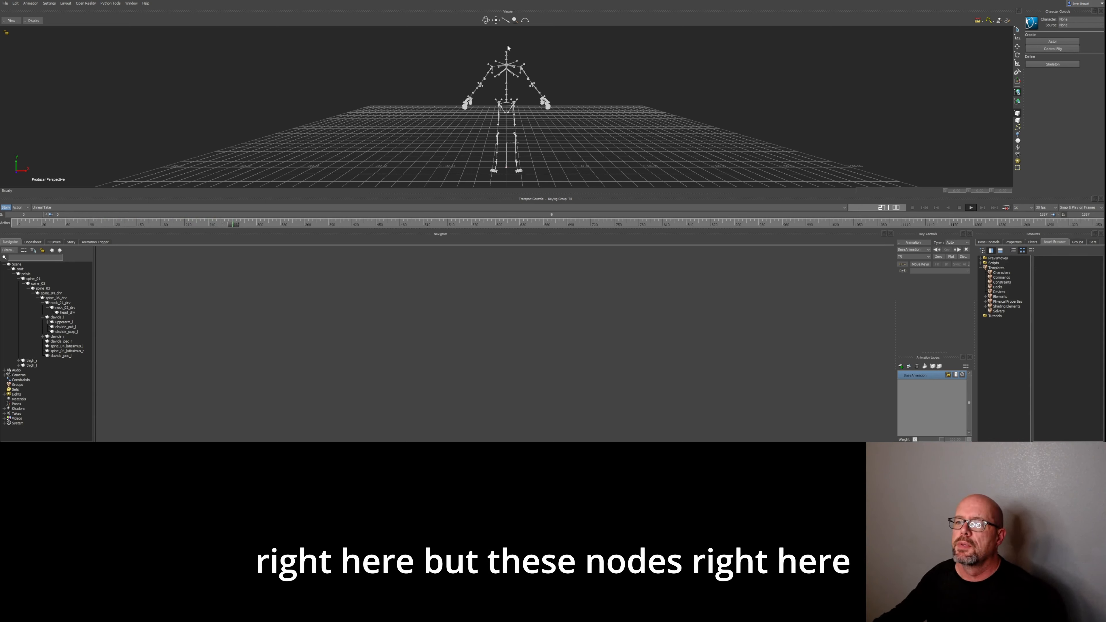
double_click(512, 64)
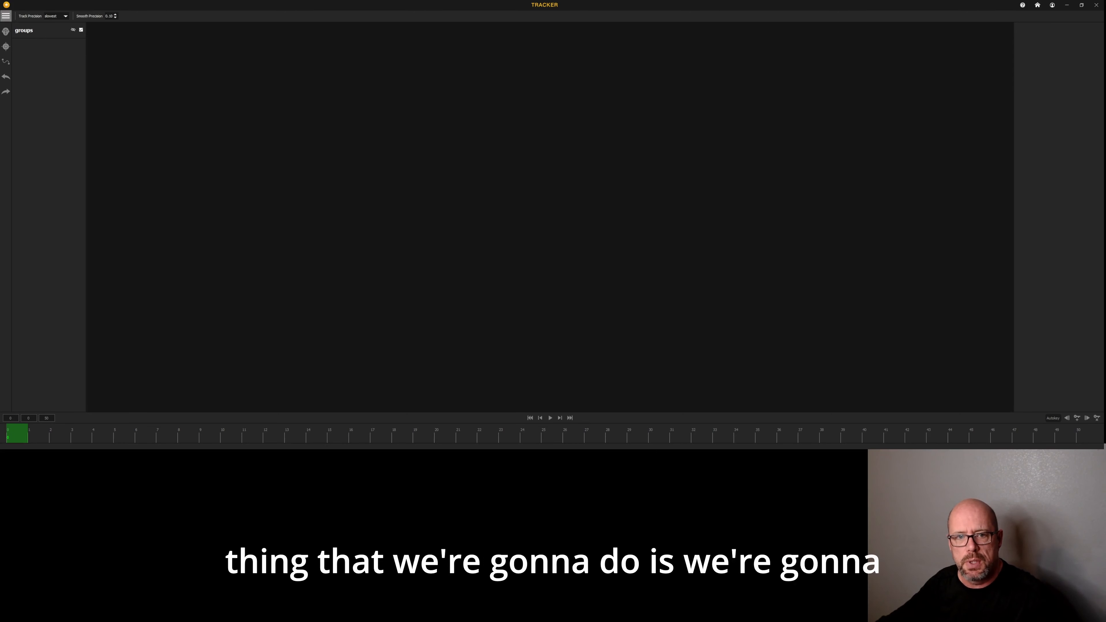
Step: Switch to Tracker and create a project from the face video with the new ID bryan_mha_tut and the AI05 point cloud template
click(30, 30)
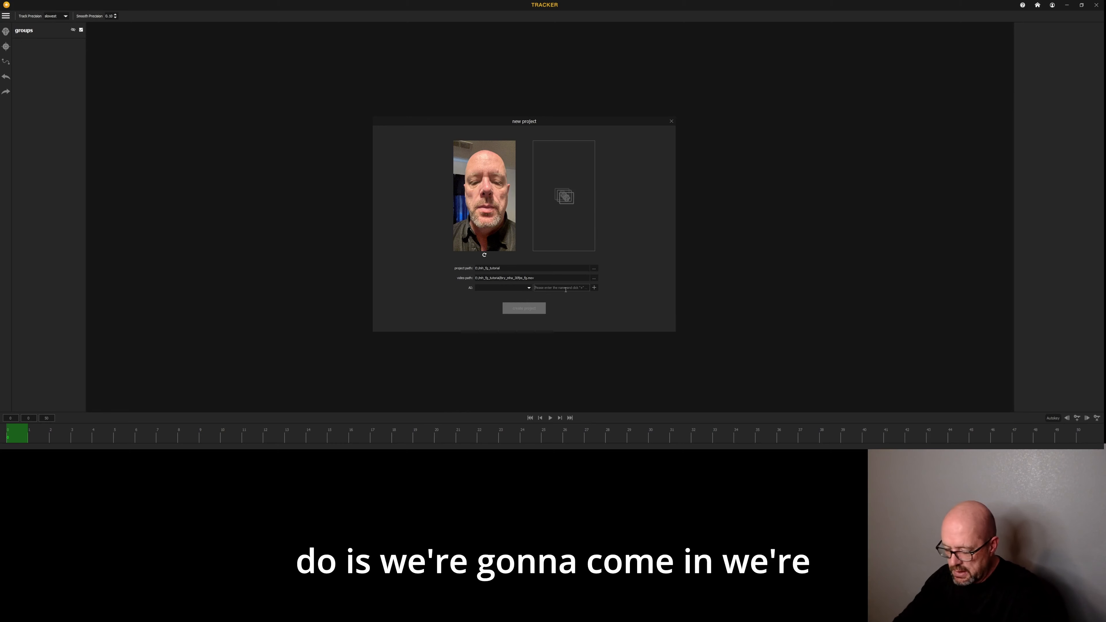
text(bry)
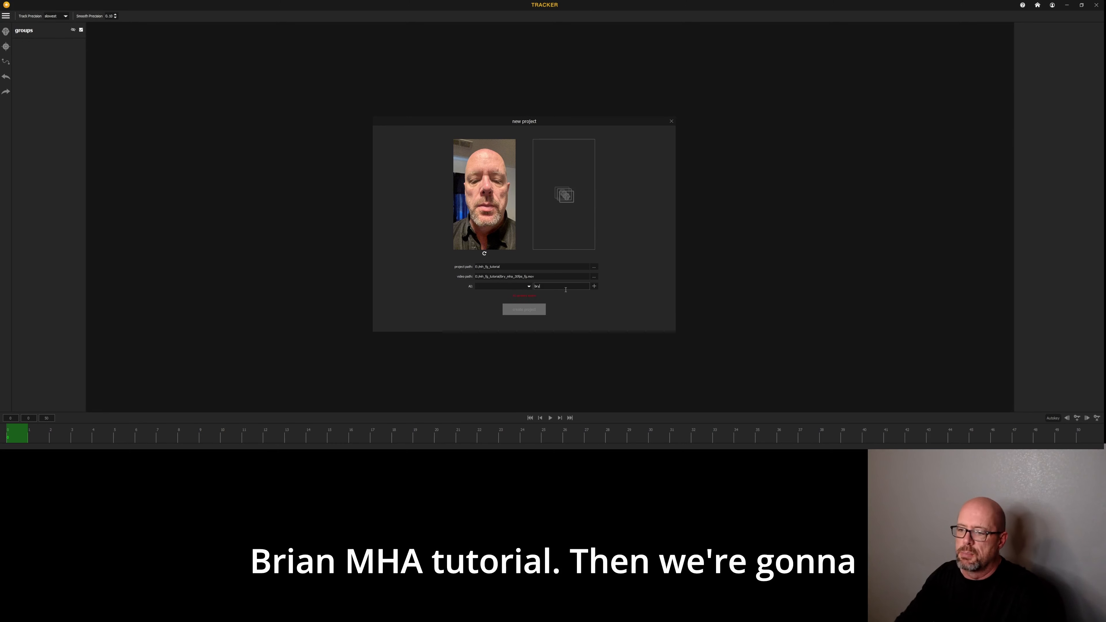
text(an_mha_tut)
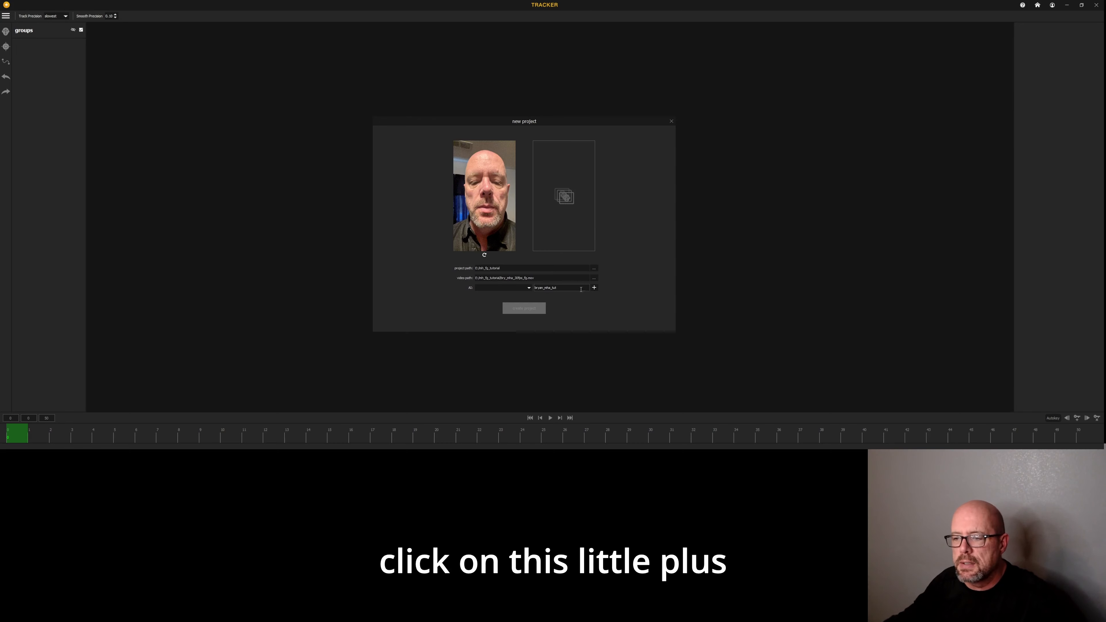
click(594, 287)
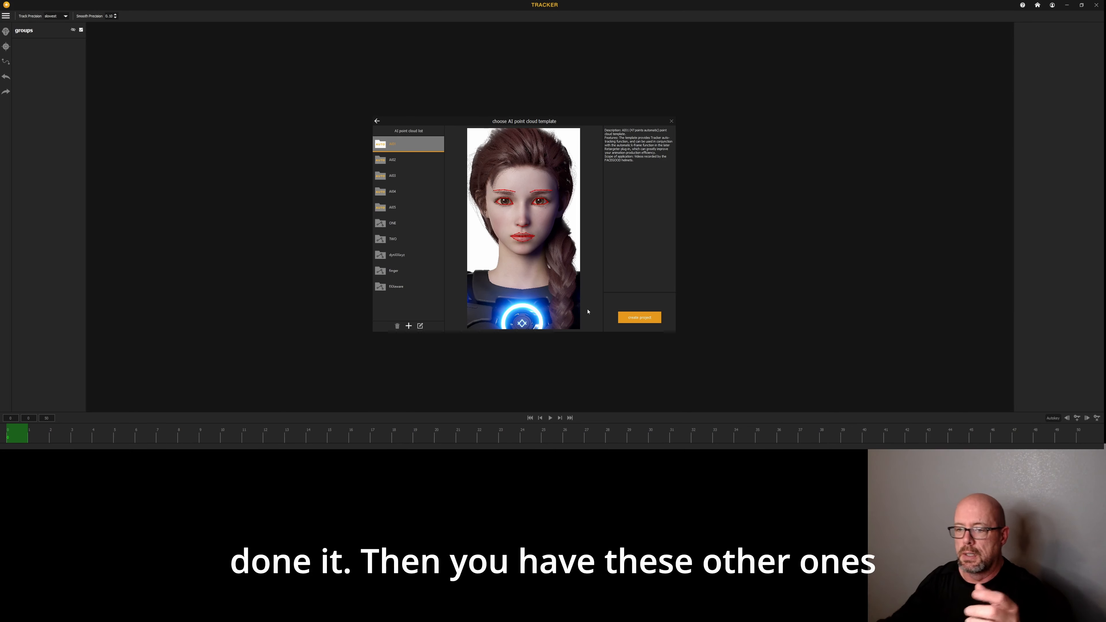
click(380, 211)
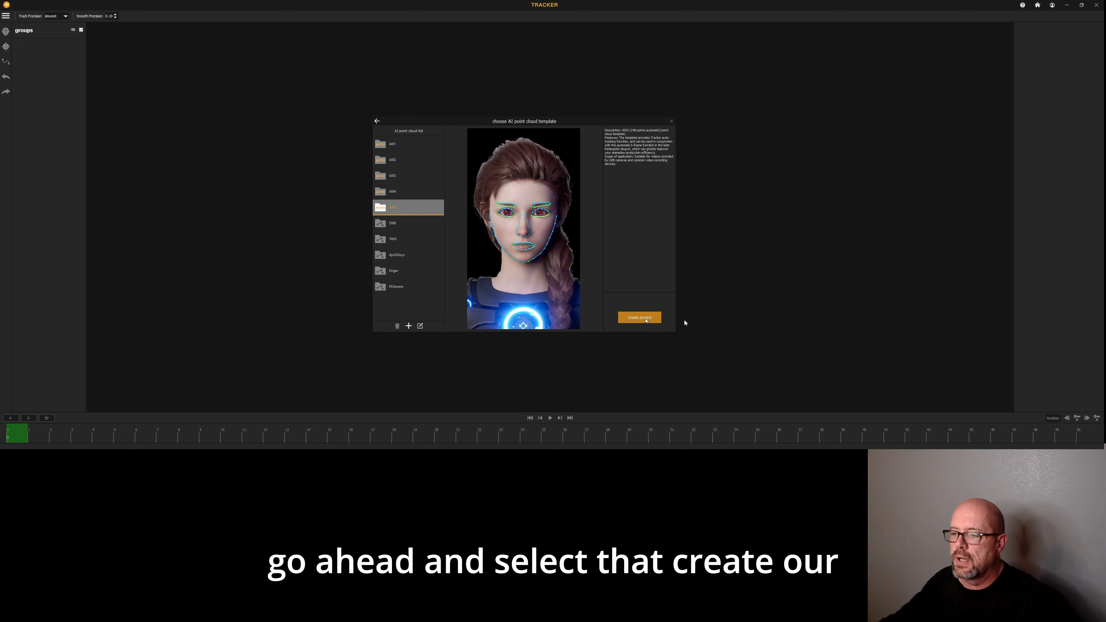
click(645, 320)
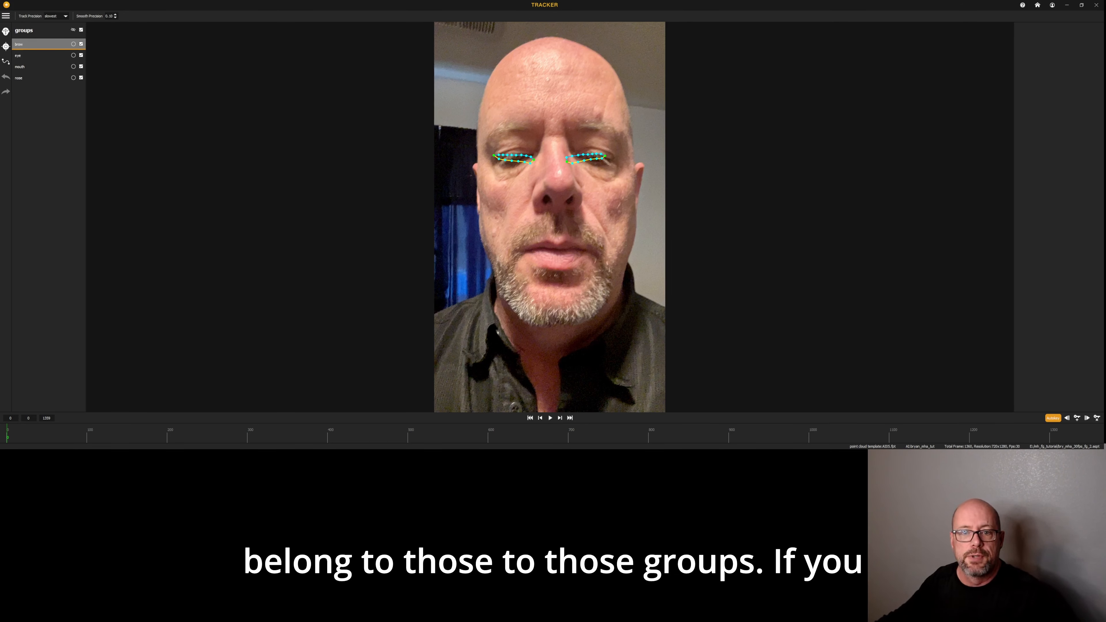
Step: Show the points of all groups and track the face video automatically, checking the tracked points along the timeline
click(73, 30)
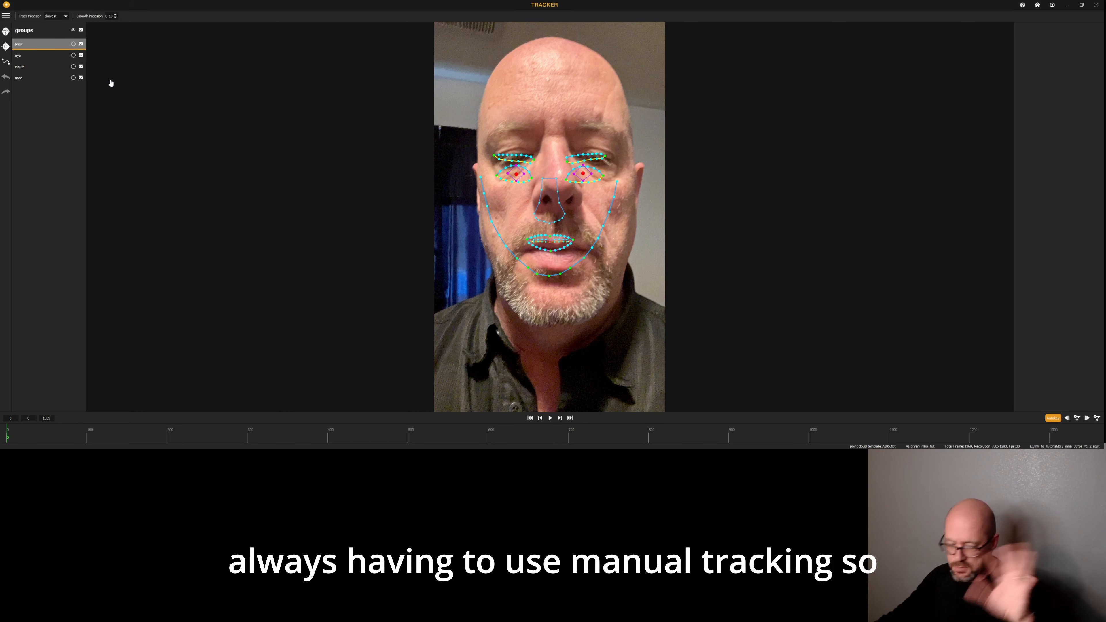
click(6, 31)
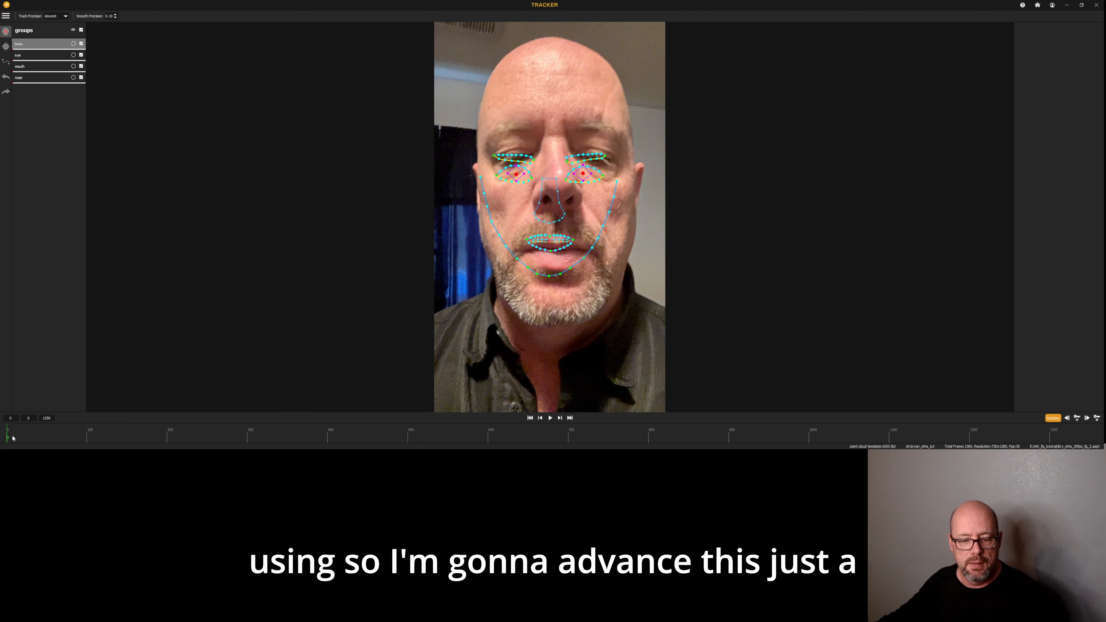
drag(12, 436, 19, 435)
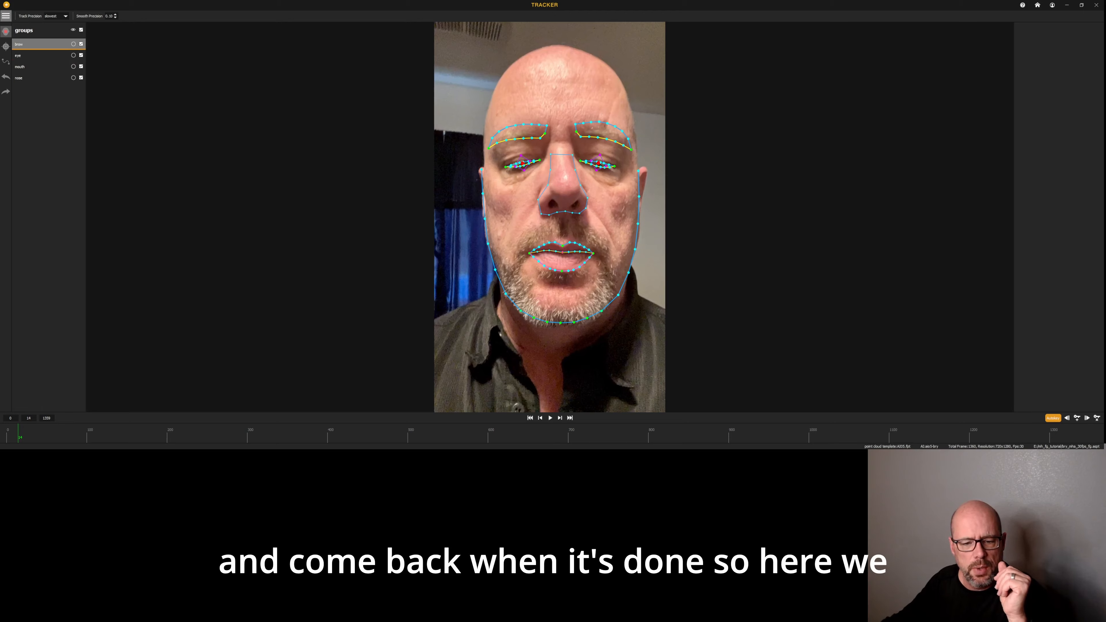
drag(18, 437, 355, 441)
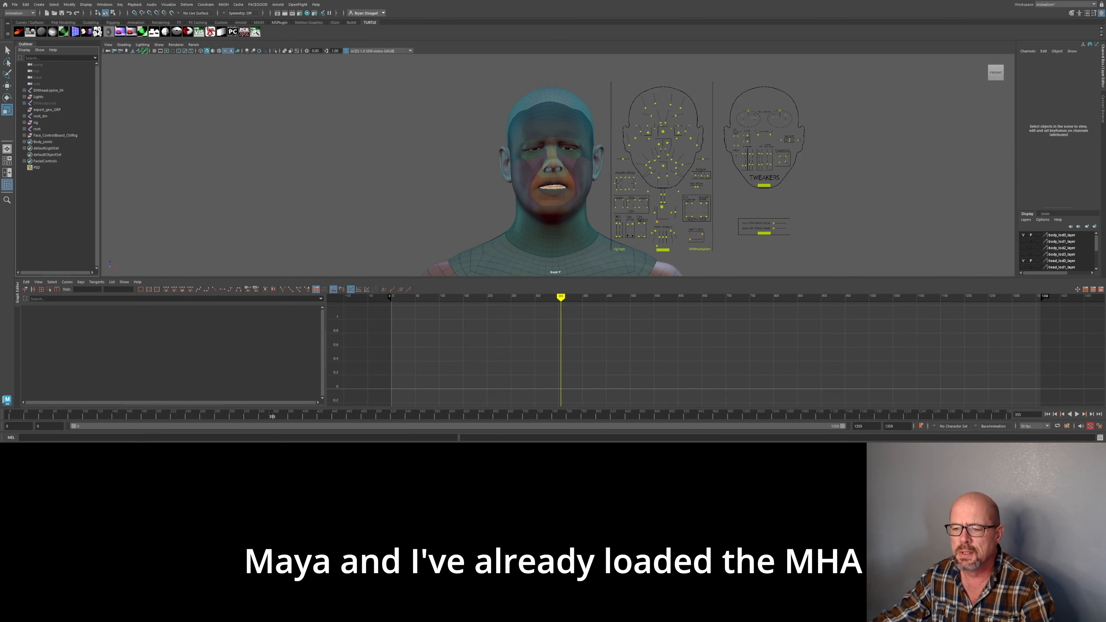
Step: Switch to Maya and scrub through the facial animation to frame 642
click(406, 298)
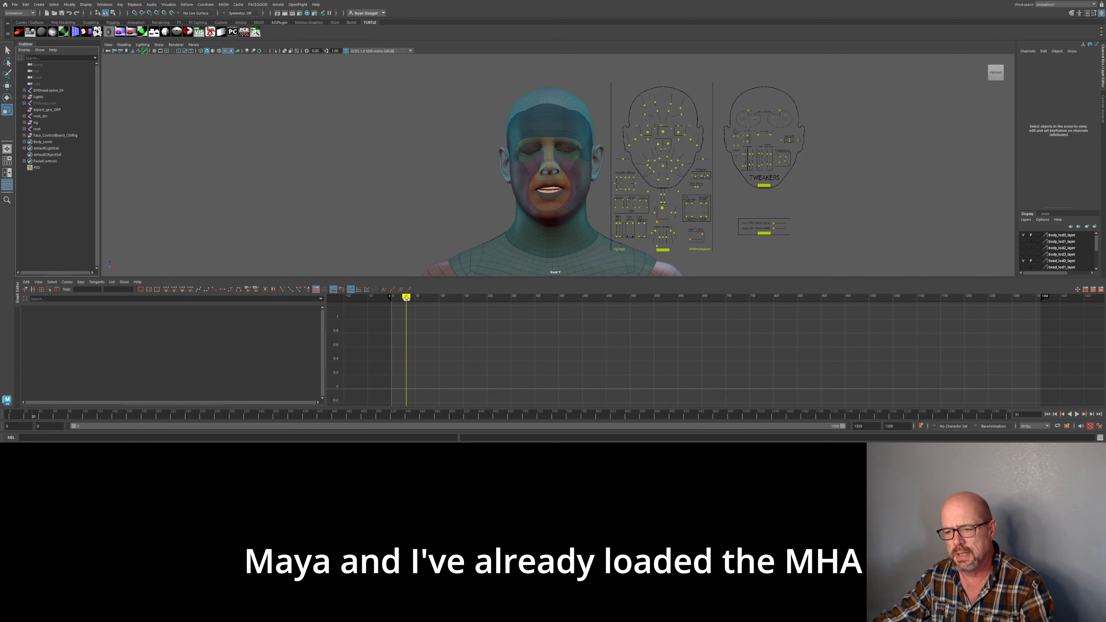
drag(406, 298, 577, 297)
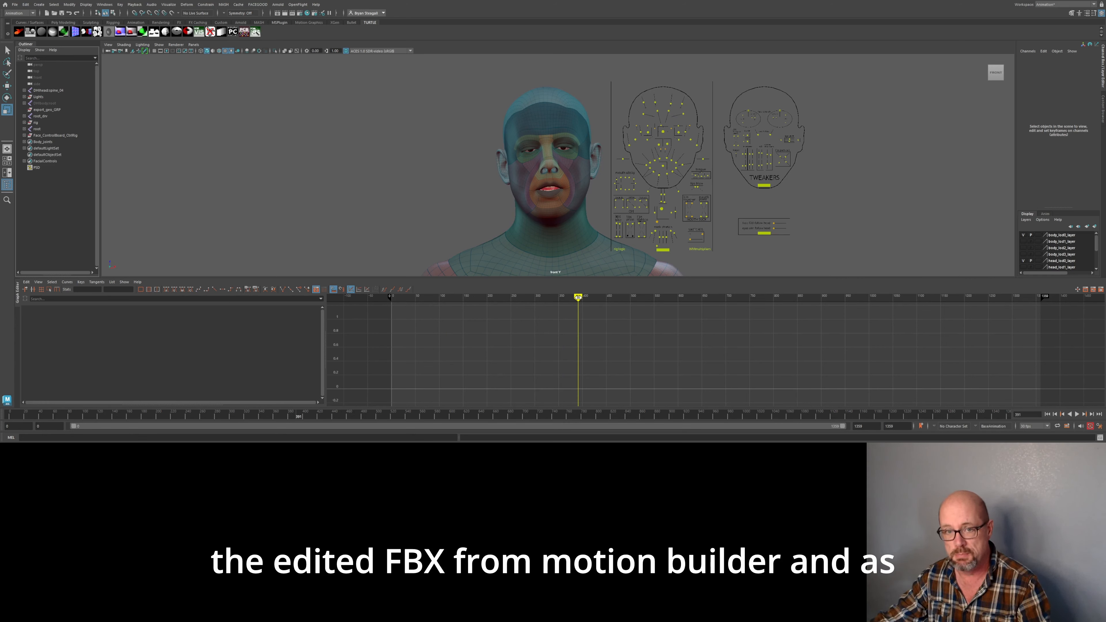
mouse_move(577, 297)
mouse_down()
mouse_move(474, 297)
mouse_move(572, 288)
mouse_move(697, 297)
mouse_up()
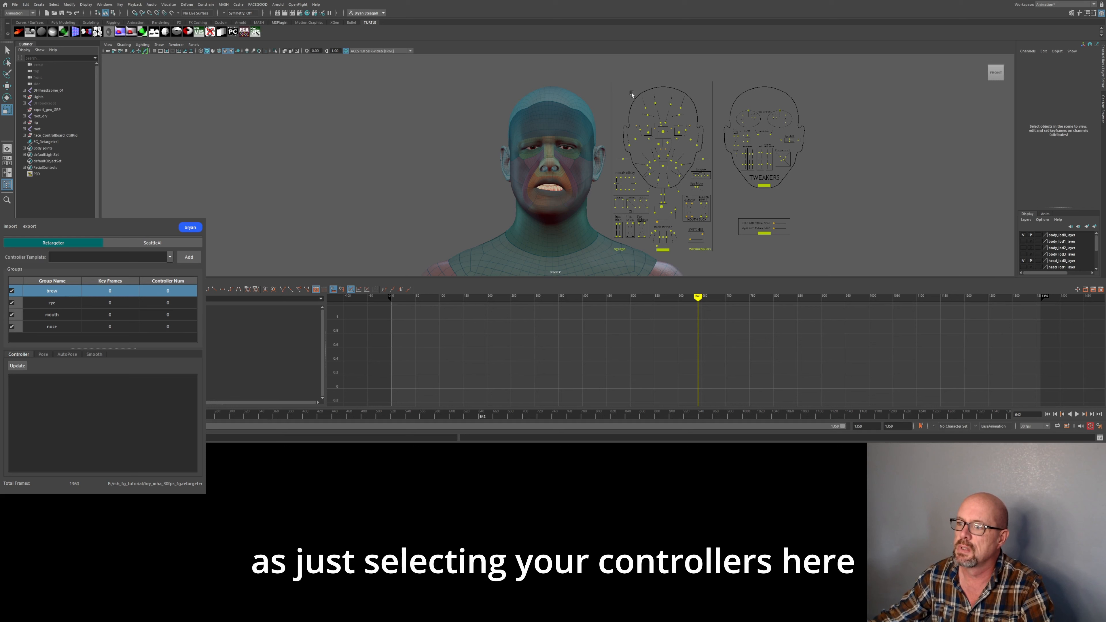
Step: Select the brow controls on the face control board and assign them to the brow group in the retargeter
drag(632, 93, 698, 121)
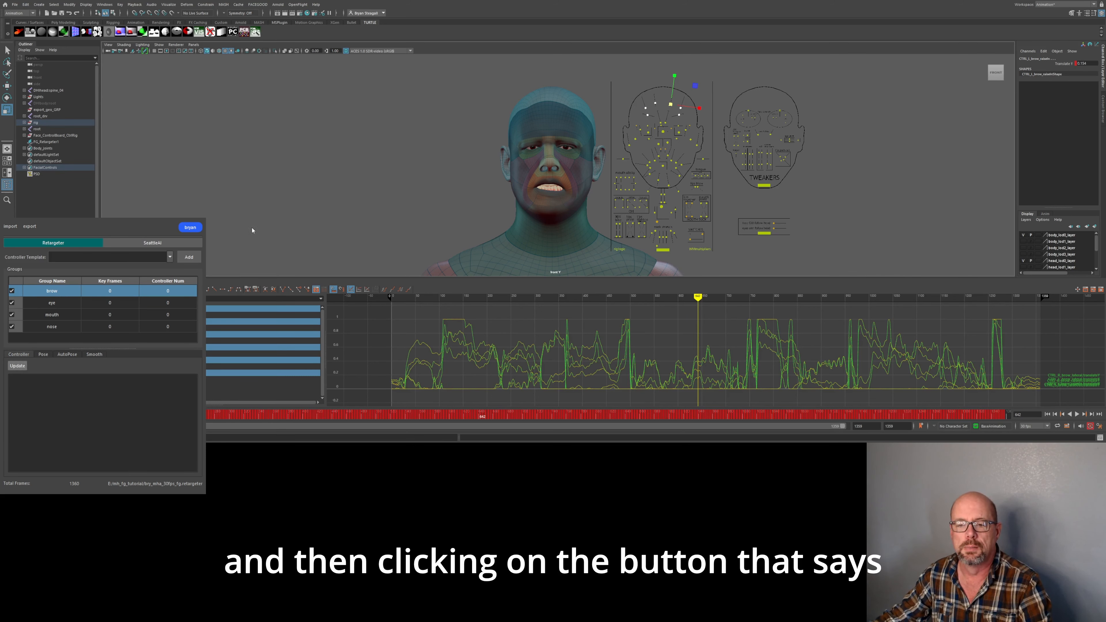
click(18, 365)
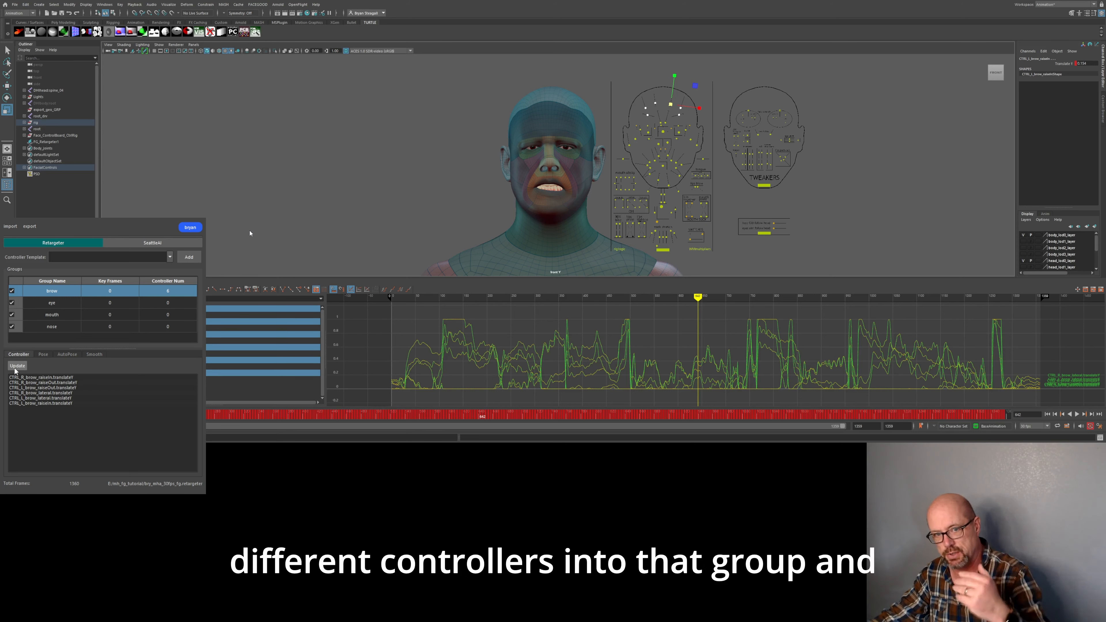
click(10, 87)
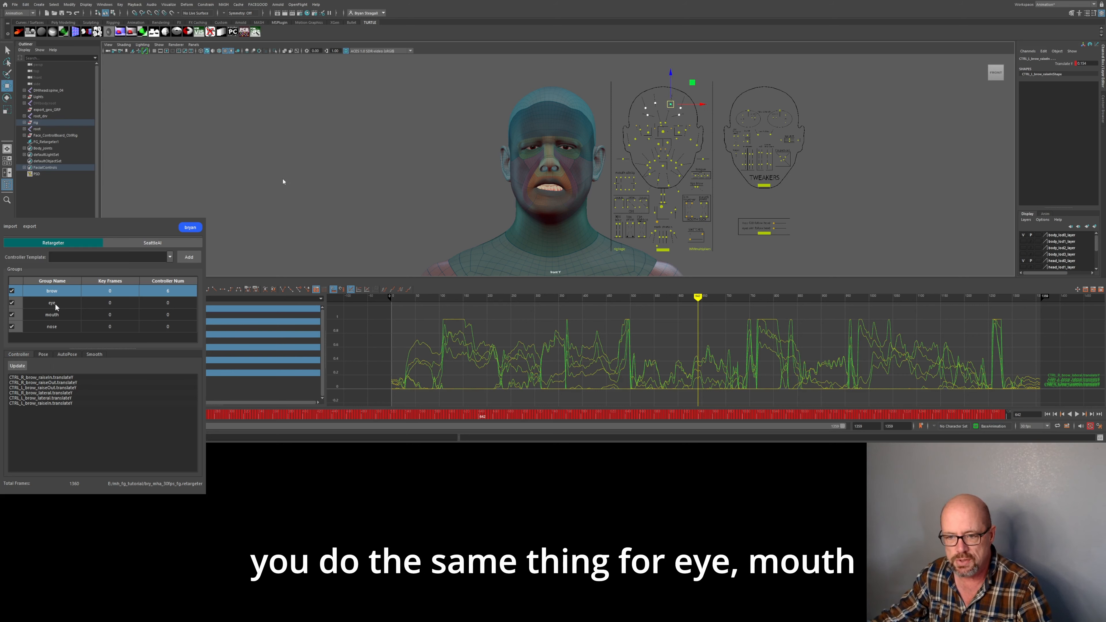
Step: Load the ai05_metahuman controller template for the retargeter's facial groups
click(58, 316)
click(57, 327)
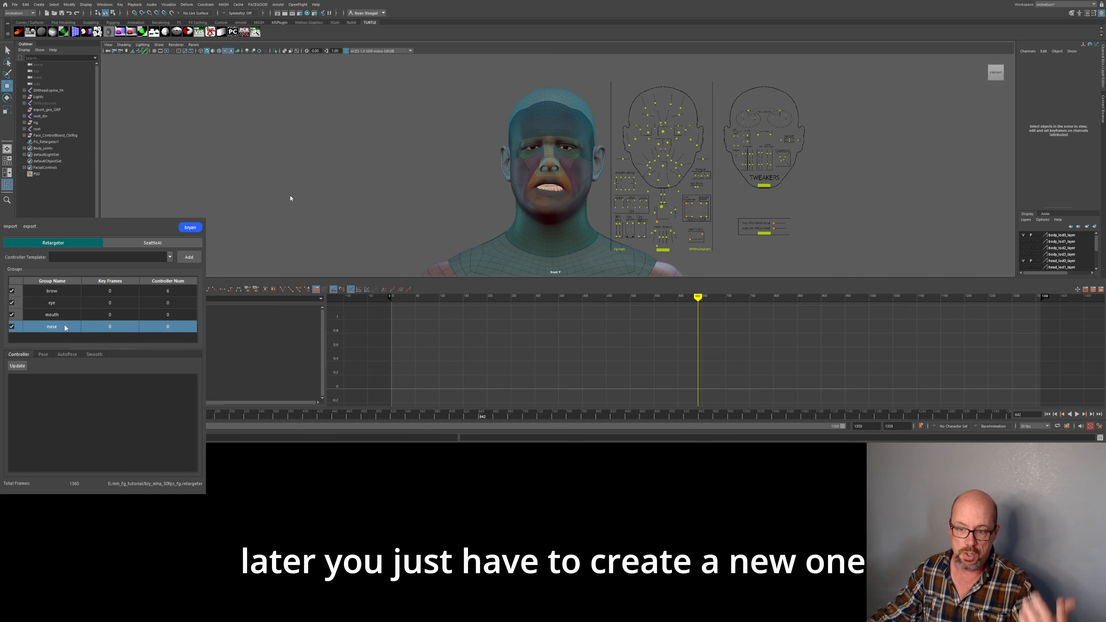
click(170, 258)
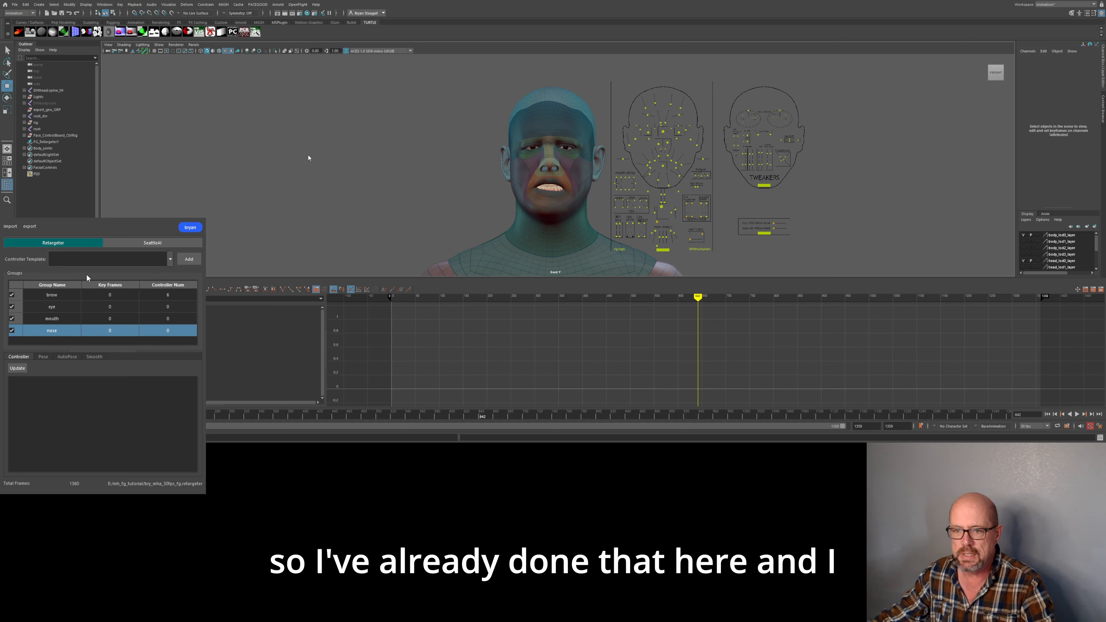
click(72, 277)
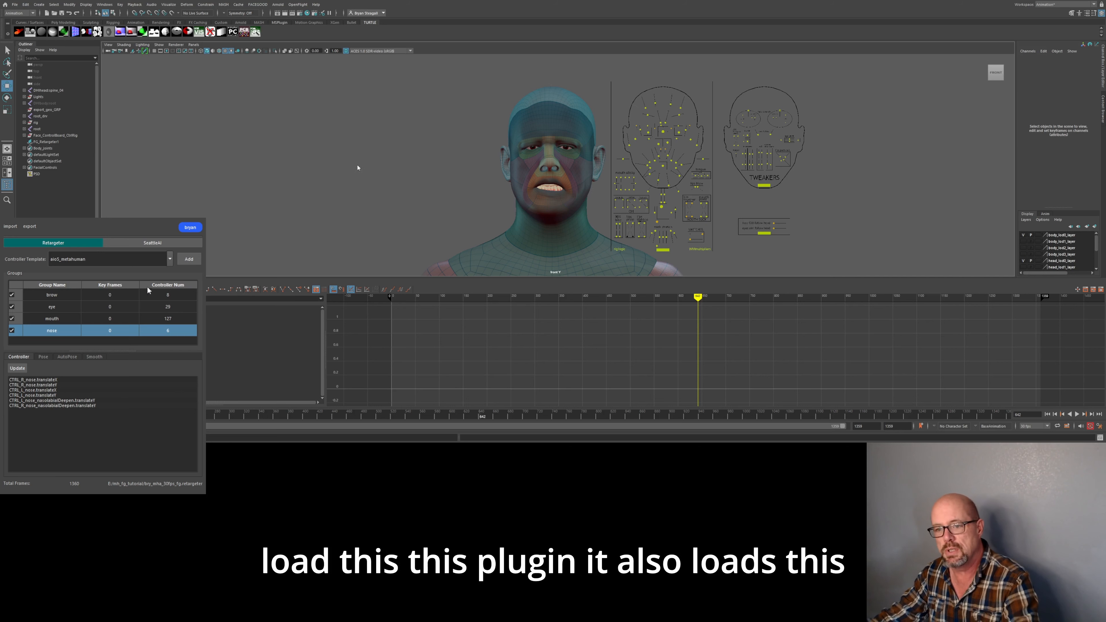
Step: Raise the FG_Retargeter1 image plane to head height and place it beside the character's face
click(40, 143)
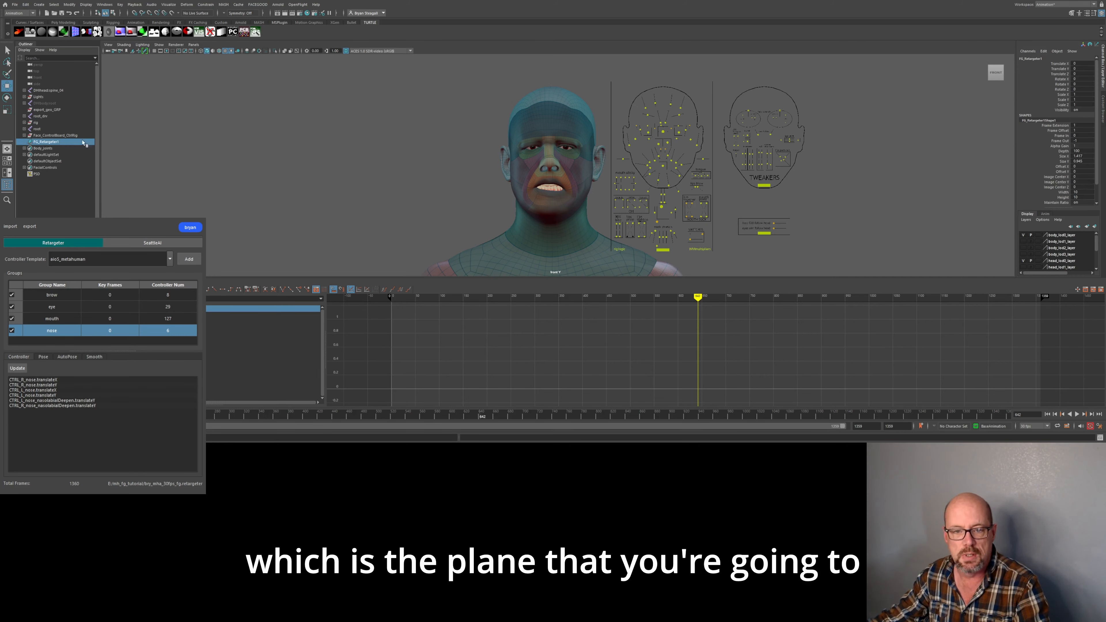
scroll(528, 212, down, 4)
scroll(528, 212, down, 6)
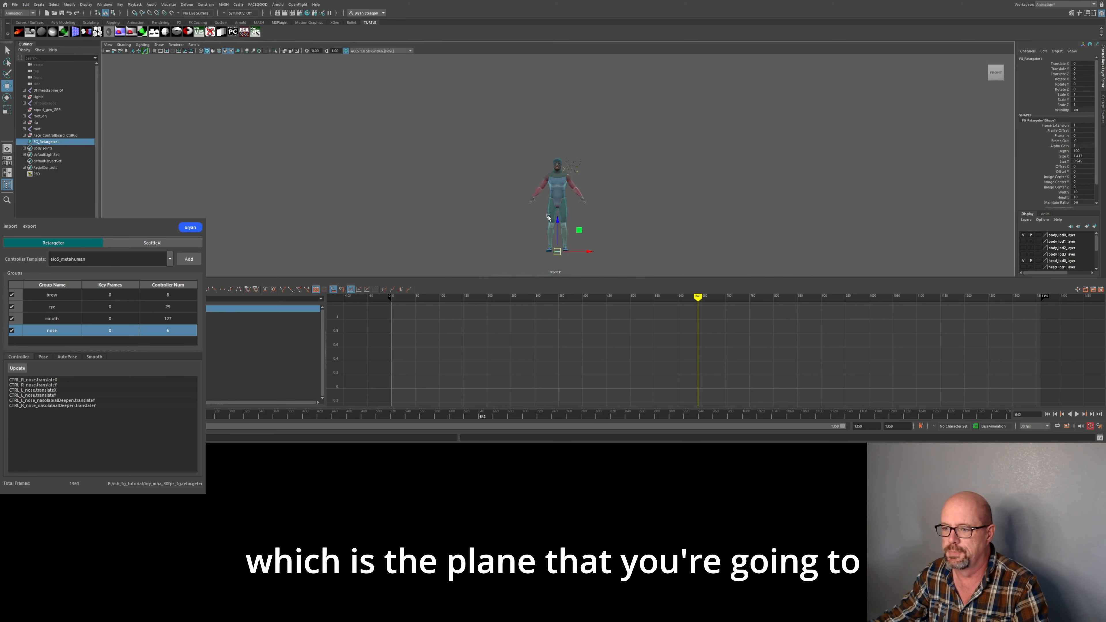
drag(557, 220, 553, 136)
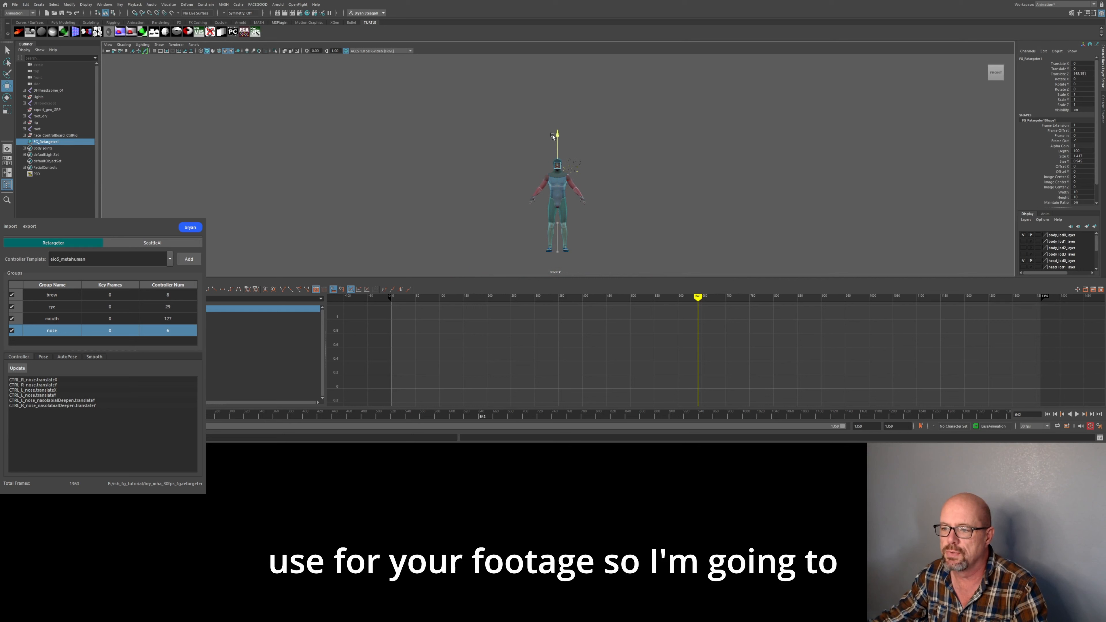
scroll(579, 175, up, 5)
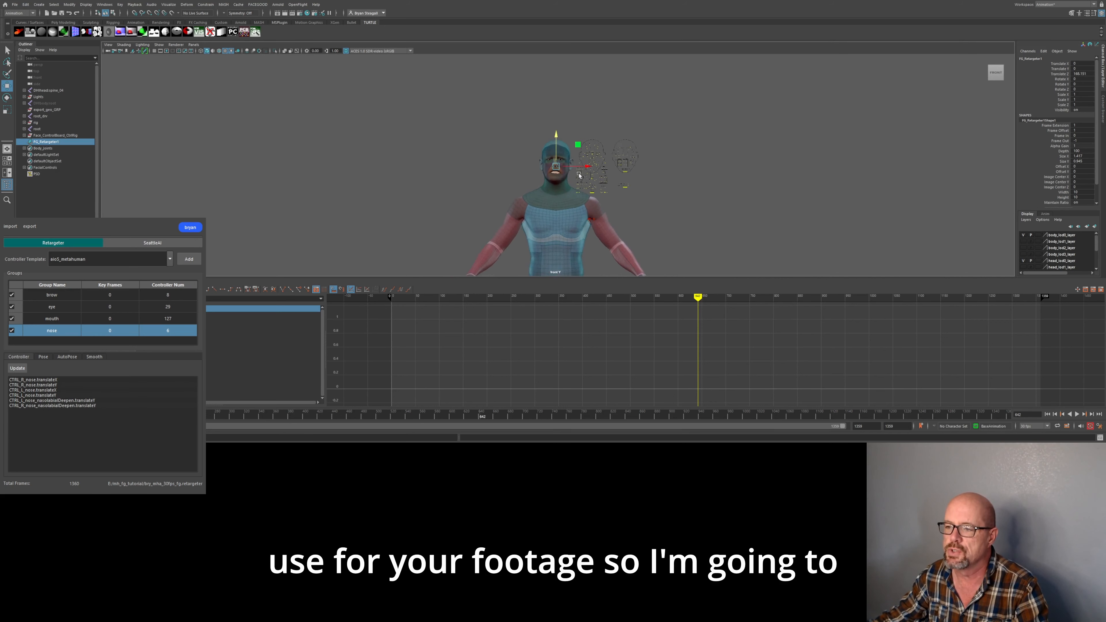
scroll(579, 175, up, 4)
drag(582, 169, 489, 171)
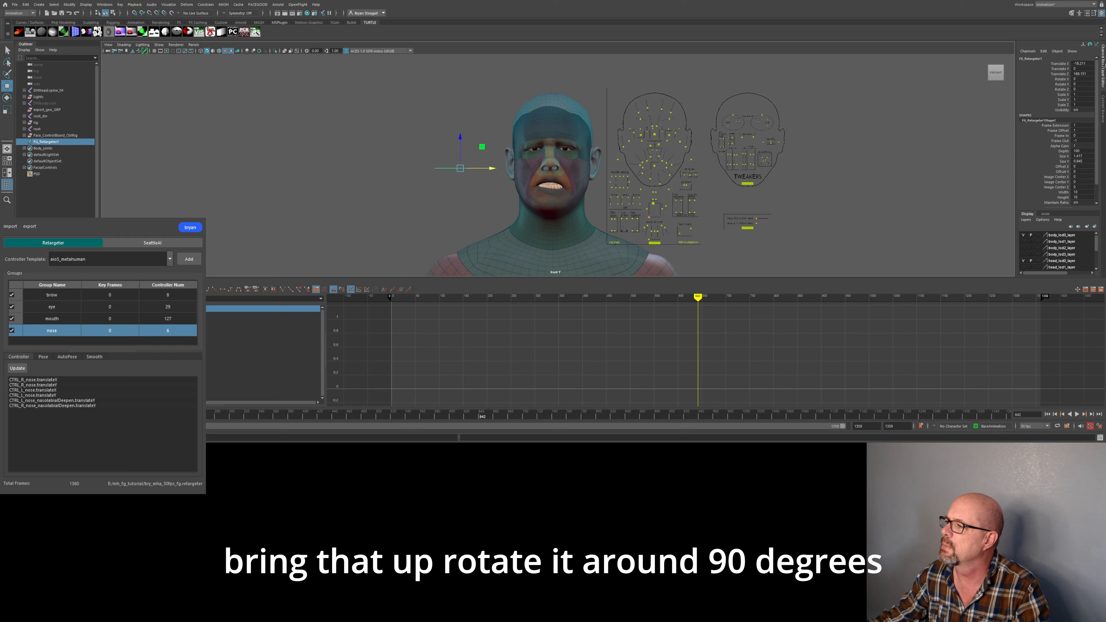
Step: Set the image plane's Rotate X to 90 so it stands upright
double_click(1084, 79)
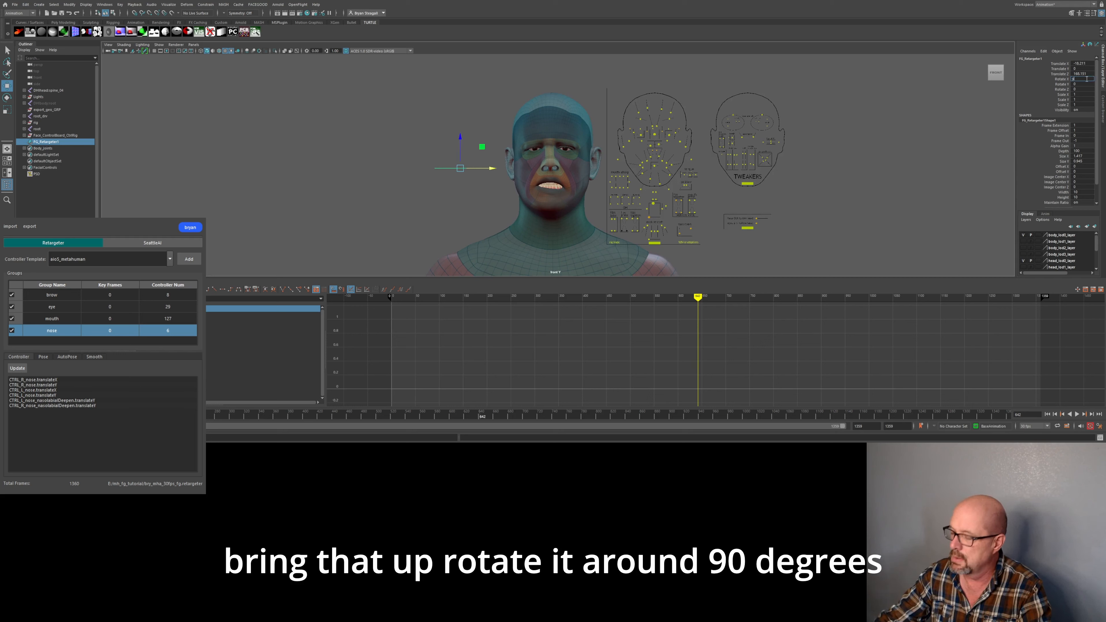
text(90)
key(Return)
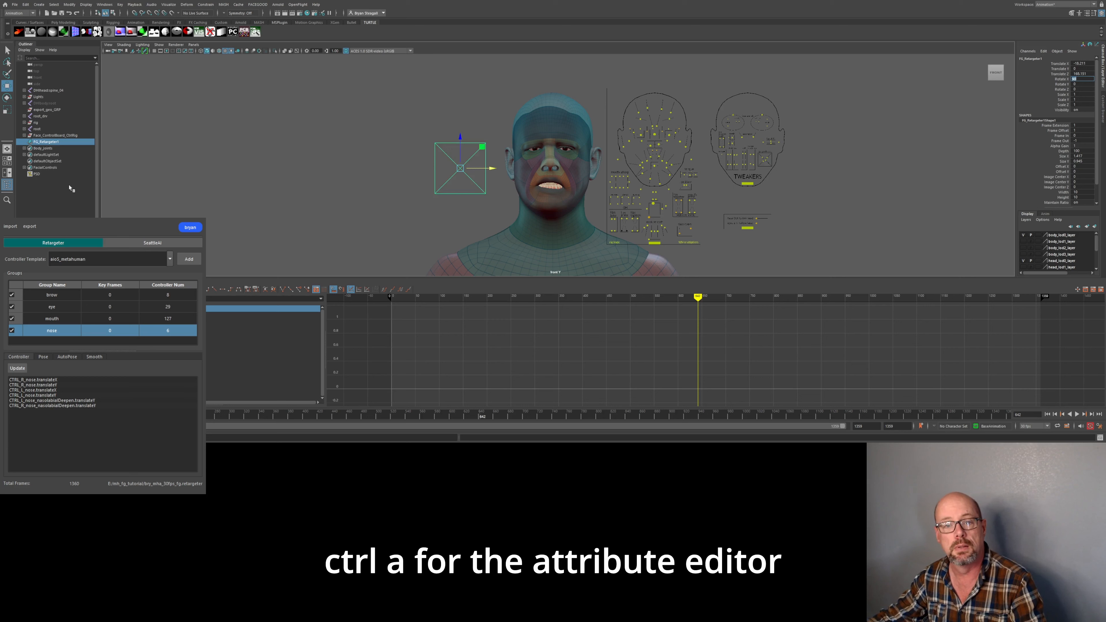
Step: Load the face video as a movie into the FG_Retargeter1 image plane, scale the plane up to about head size and deselect it
click(56, 142)
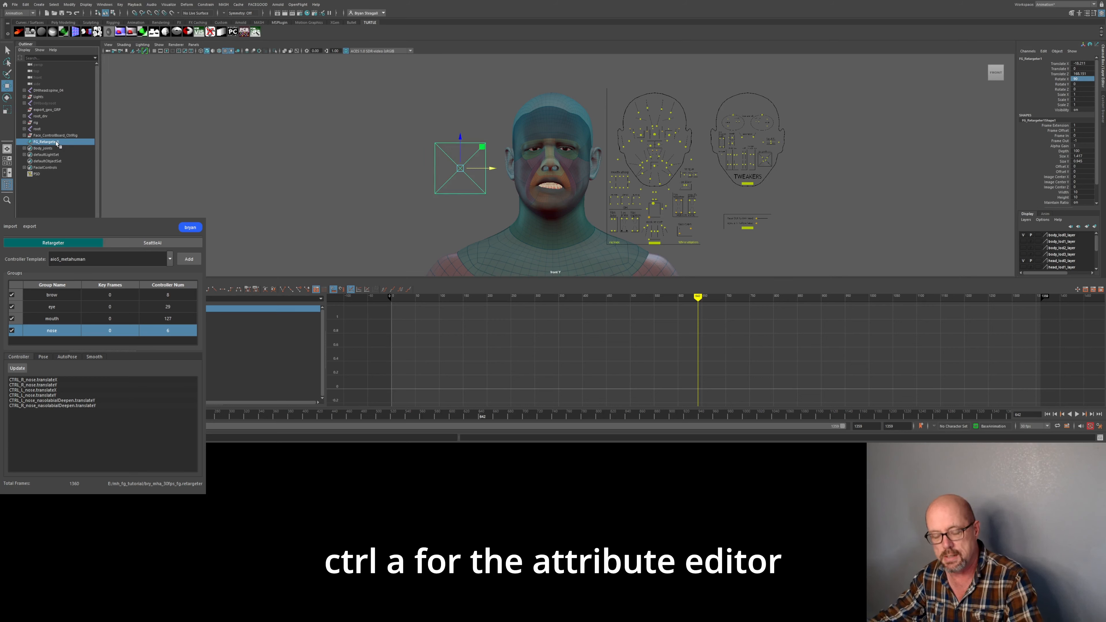
key(ctrl+a)
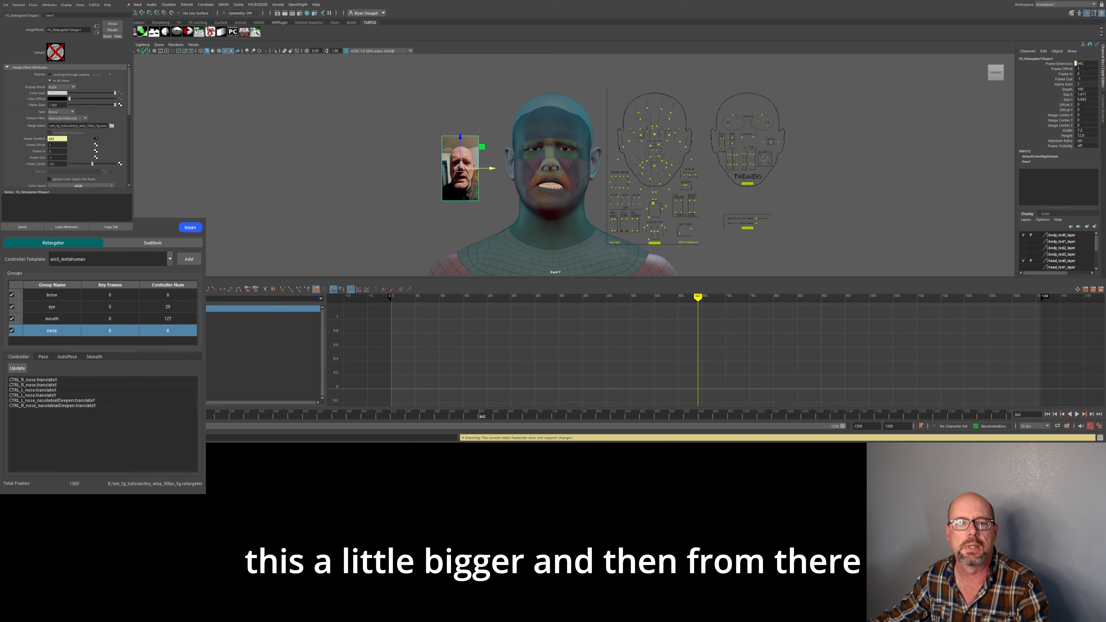
key(r)
drag(460, 168, 519, 135)
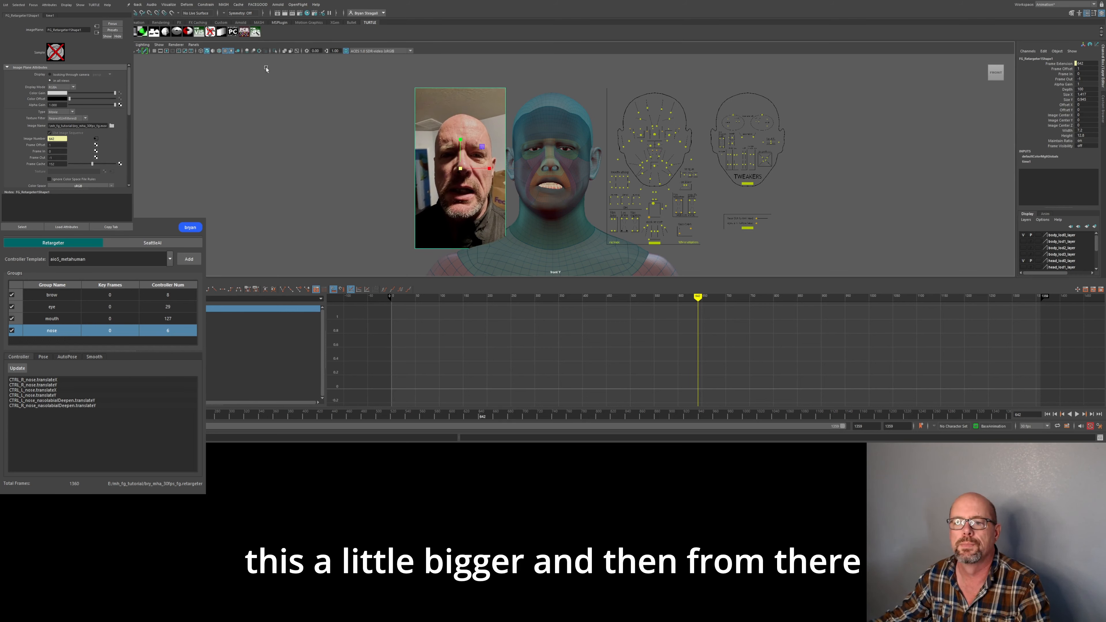
click(282, 82)
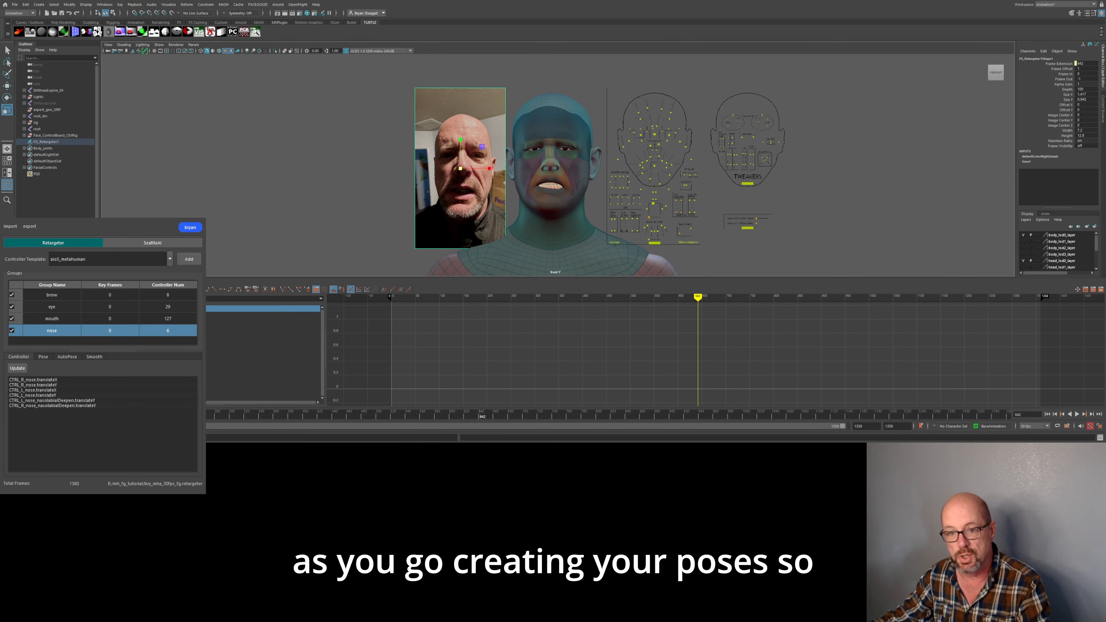
click(894, 126)
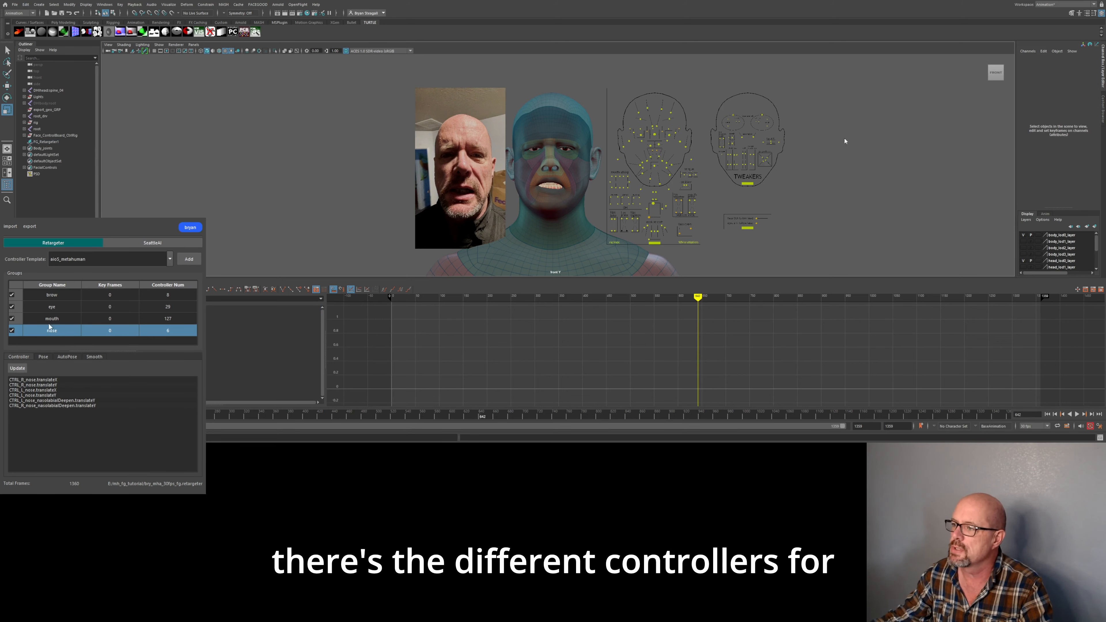
Step: Review the eye group's controllers and the retargeter's smoothing options, ending on the pose settings
click(52, 296)
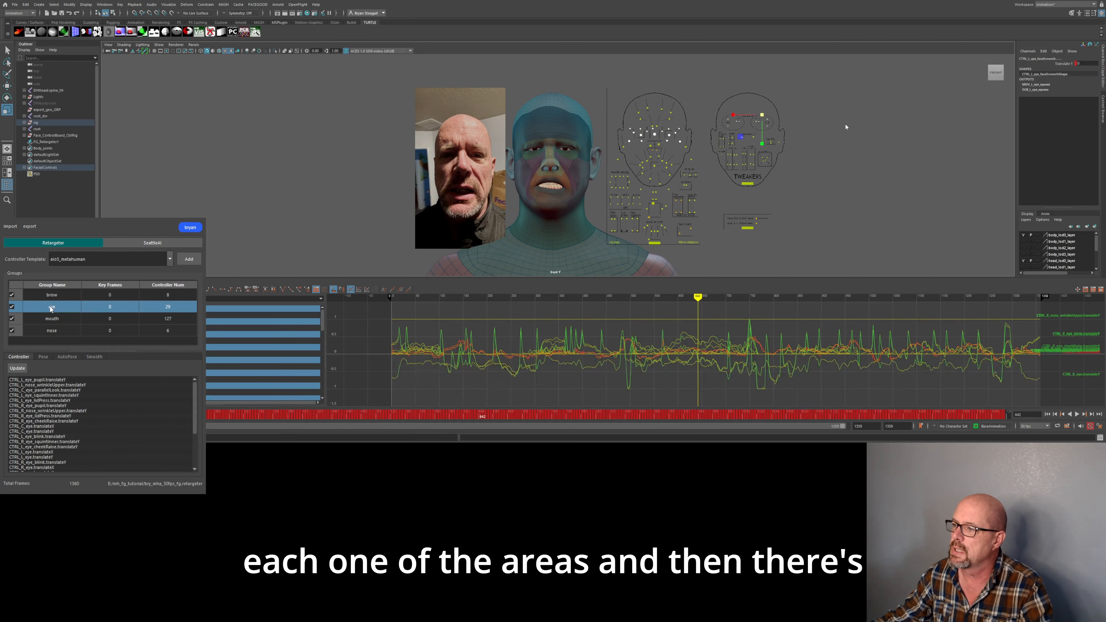
click(43, 357)
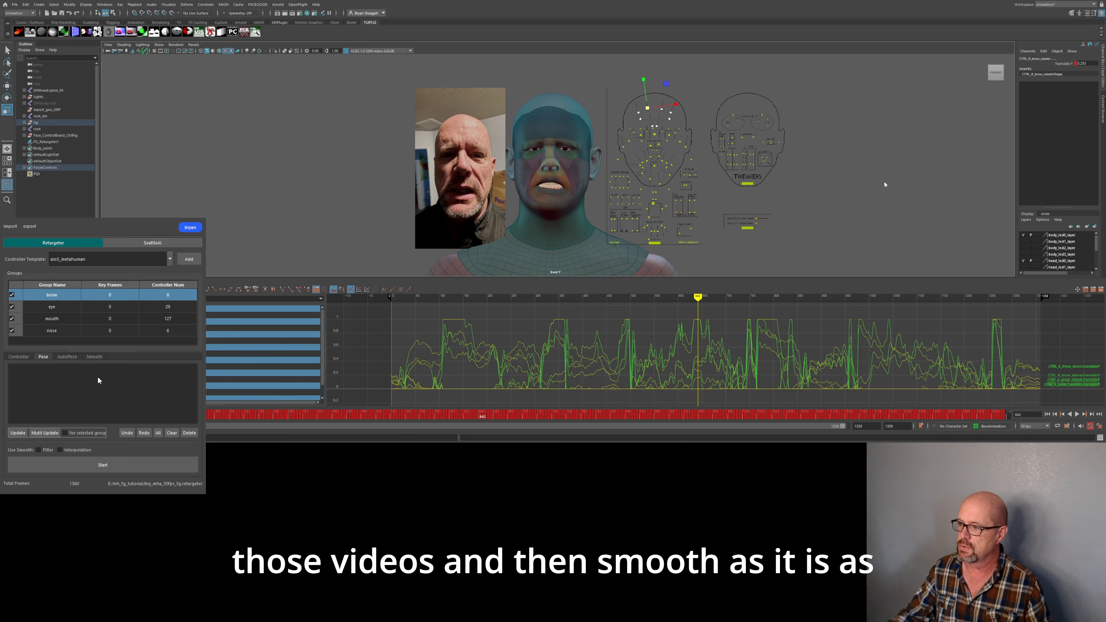
click(94, 356)
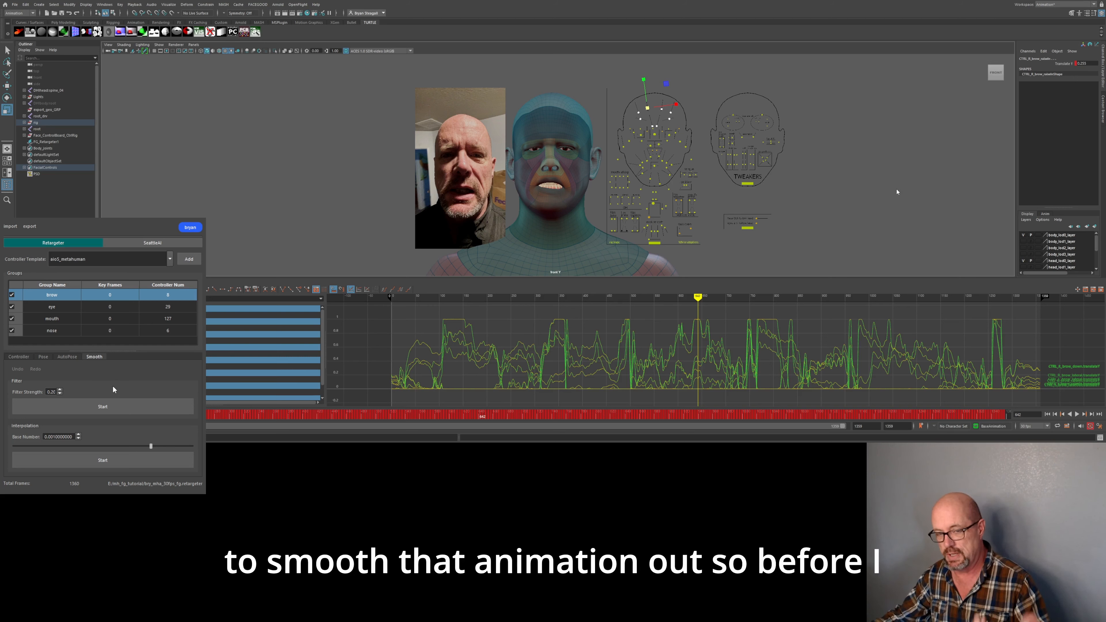
click(43, 357)
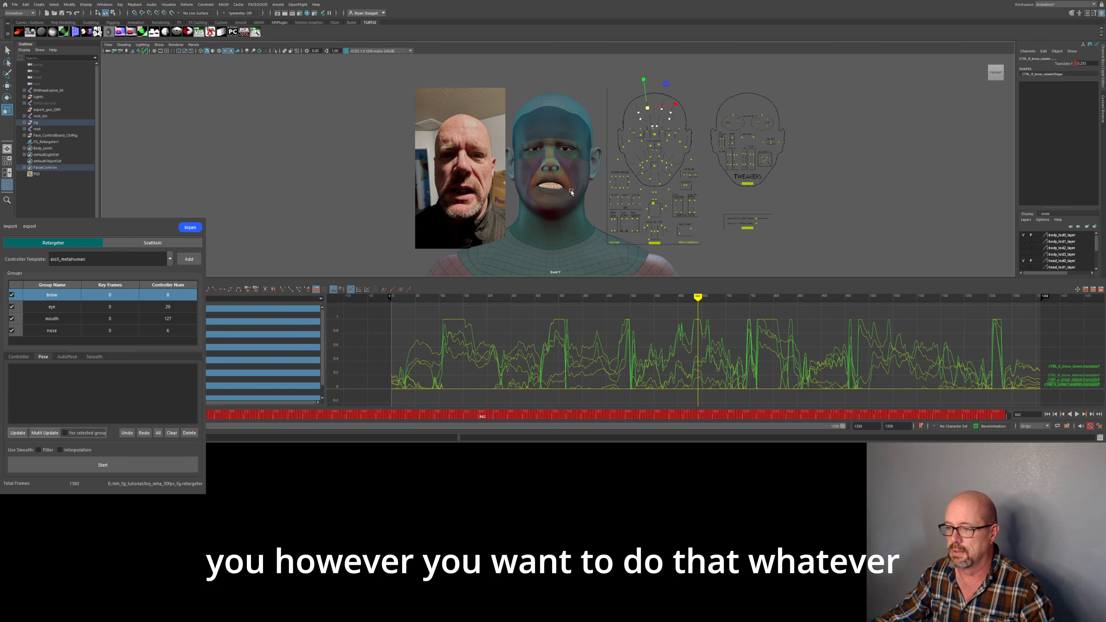
Step: Clear the rig control selection, return to frame 0 of the footage and store that frame as a brow group pose
click(361, 215)
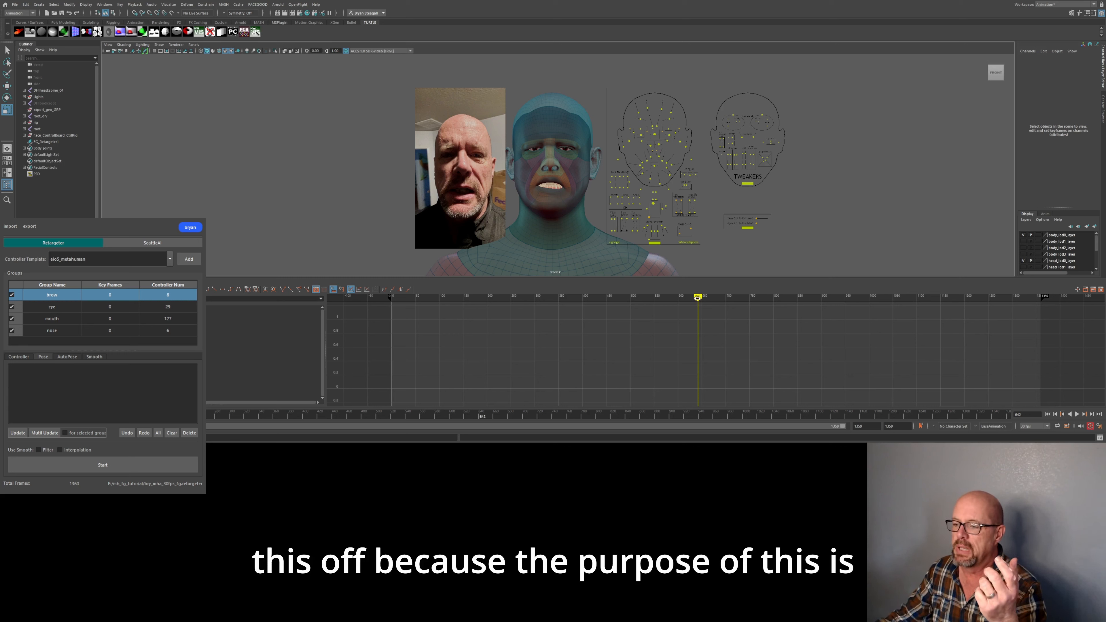
mouse_move(697, 297)
mouse_down()
mouse_move(434, 297)
mouse_move(494, 298)
mouse_up()
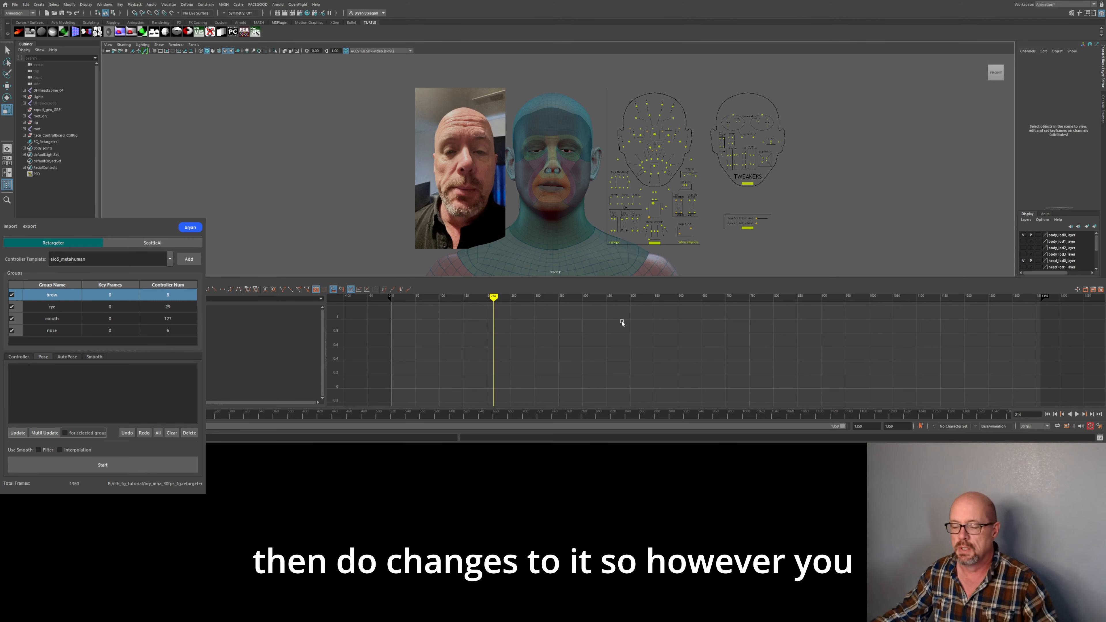
drag(493, 298, 424, 301)
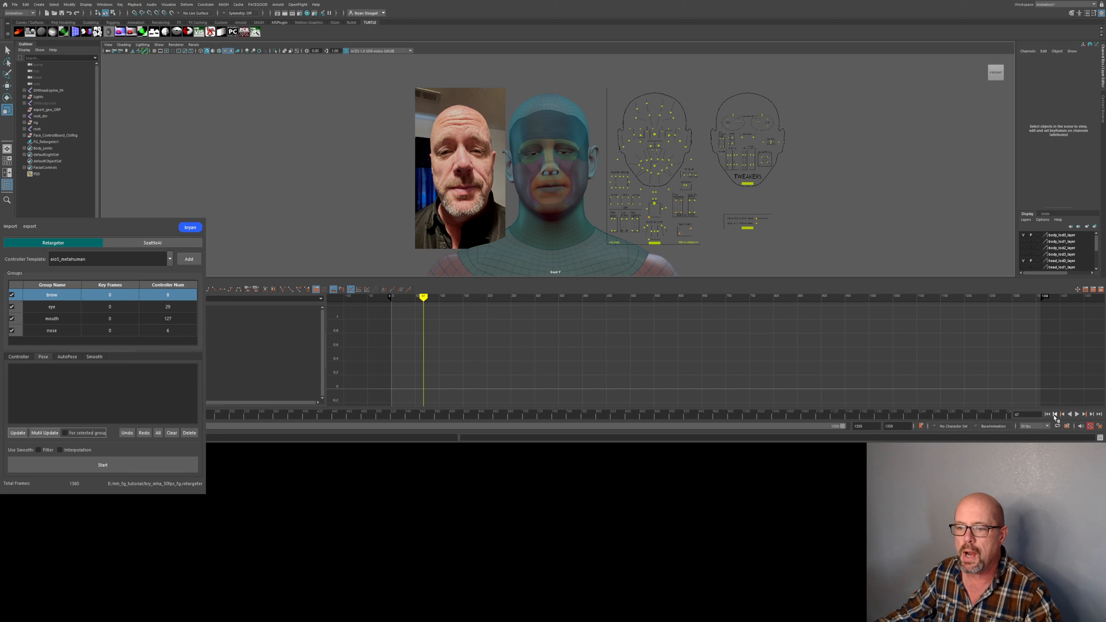
click(1061, 415)
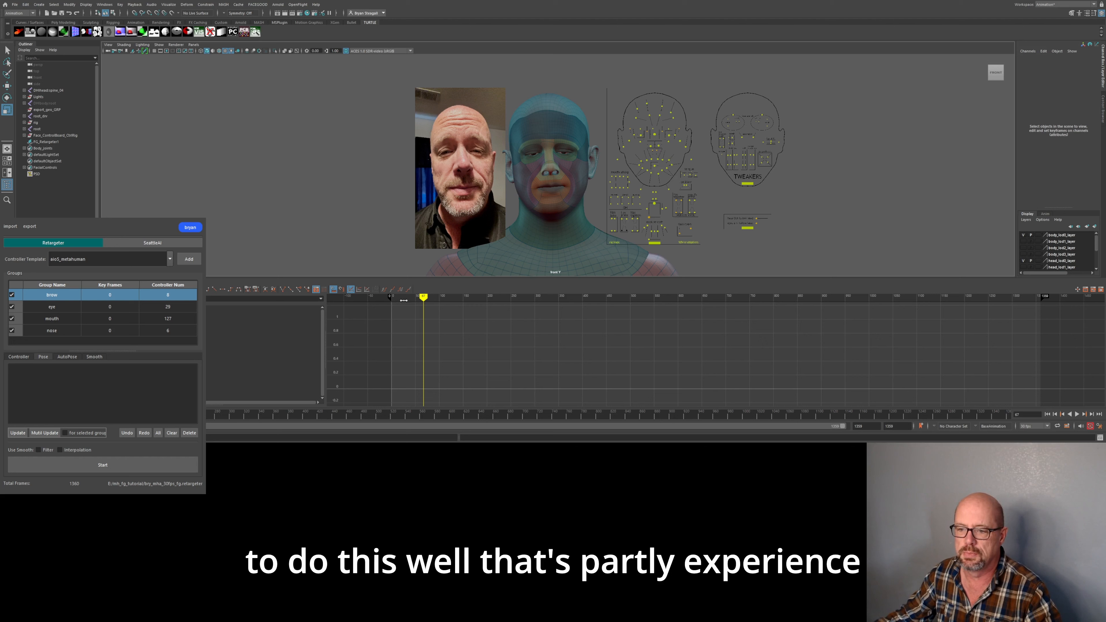
click(393, 298)
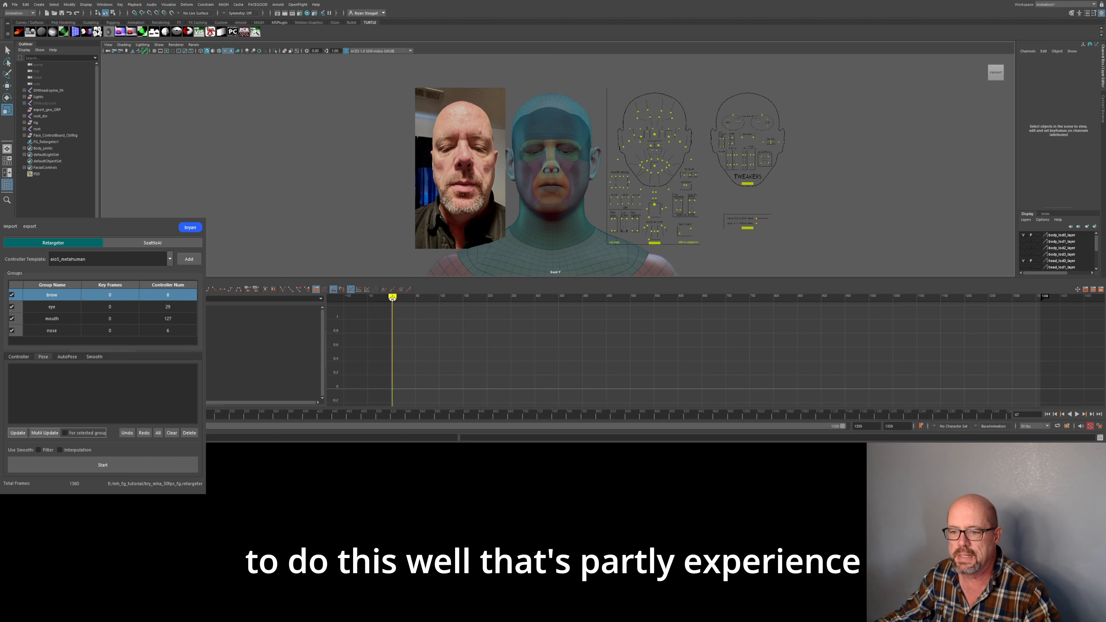
click(1047, 415)
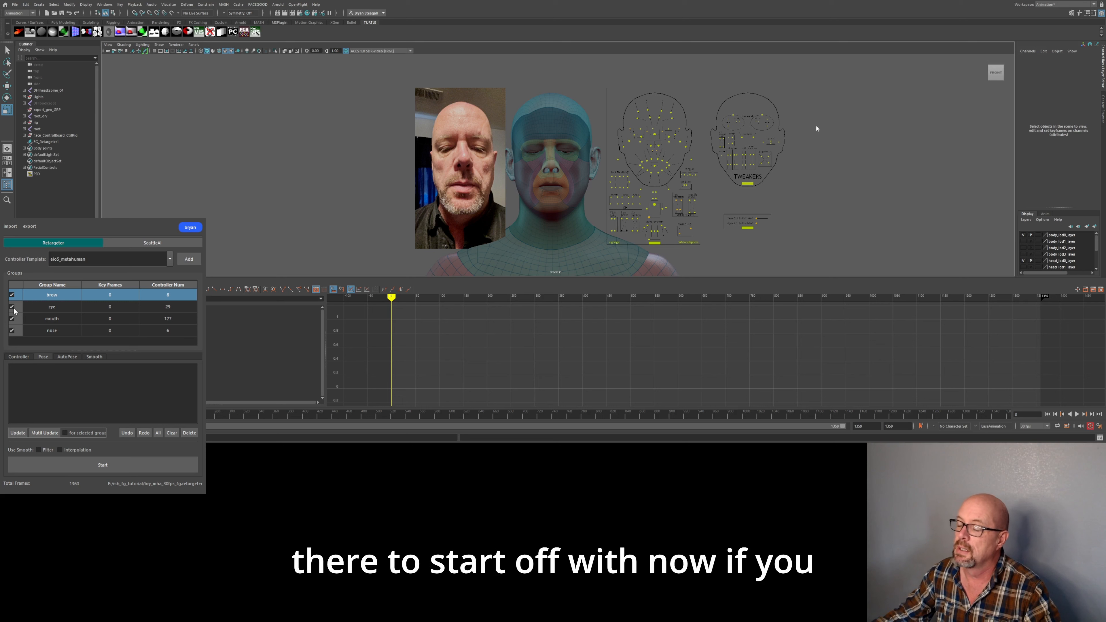
click(17, 433)
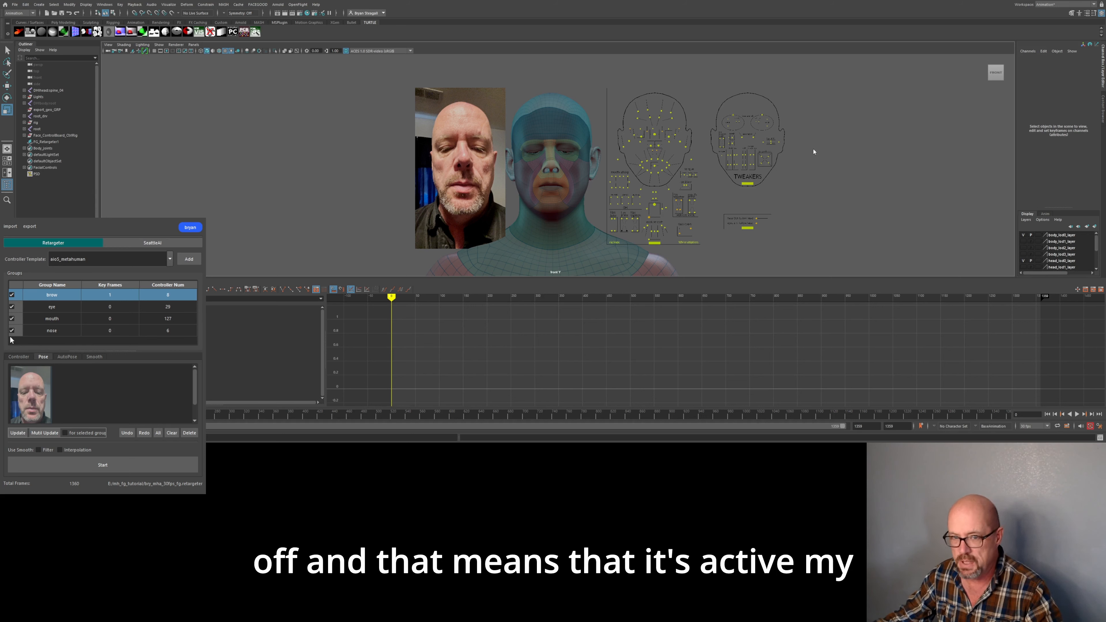
Step: Deactivate the eye, mouth and nose groups so only the brow group stays active, and select the brow group
click(11, 307)
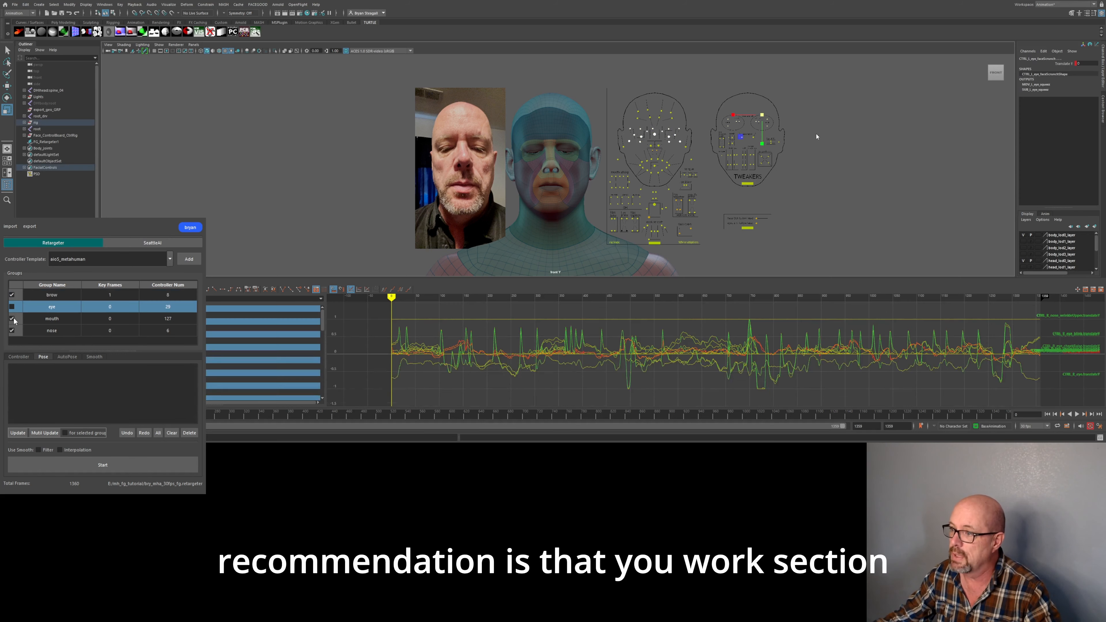
click(12, 318)
click(11, 330)
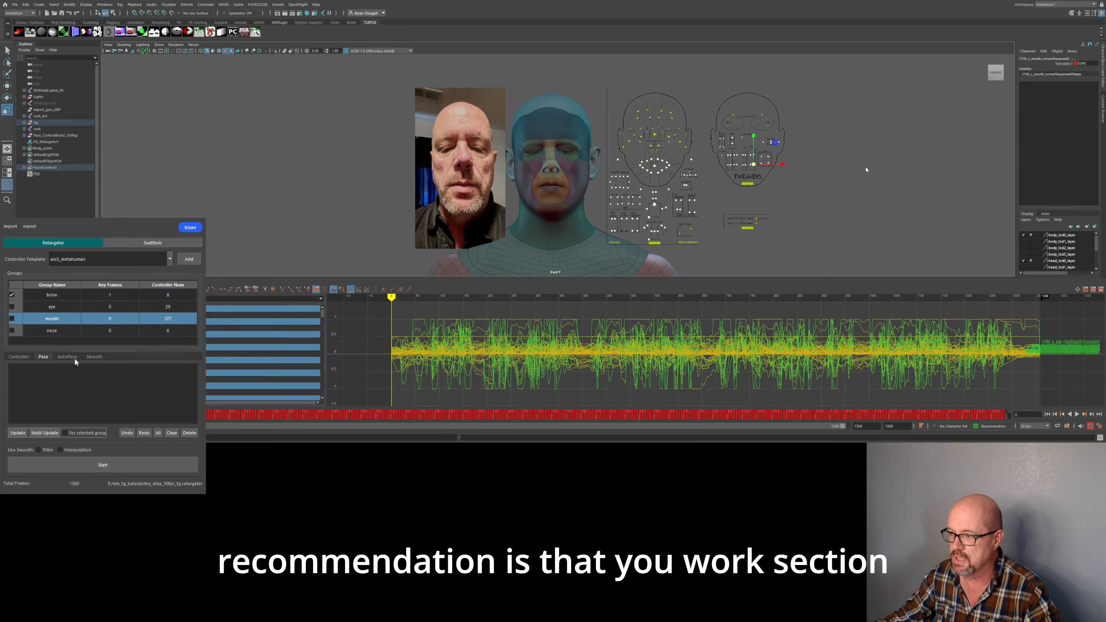
click(46, 298)
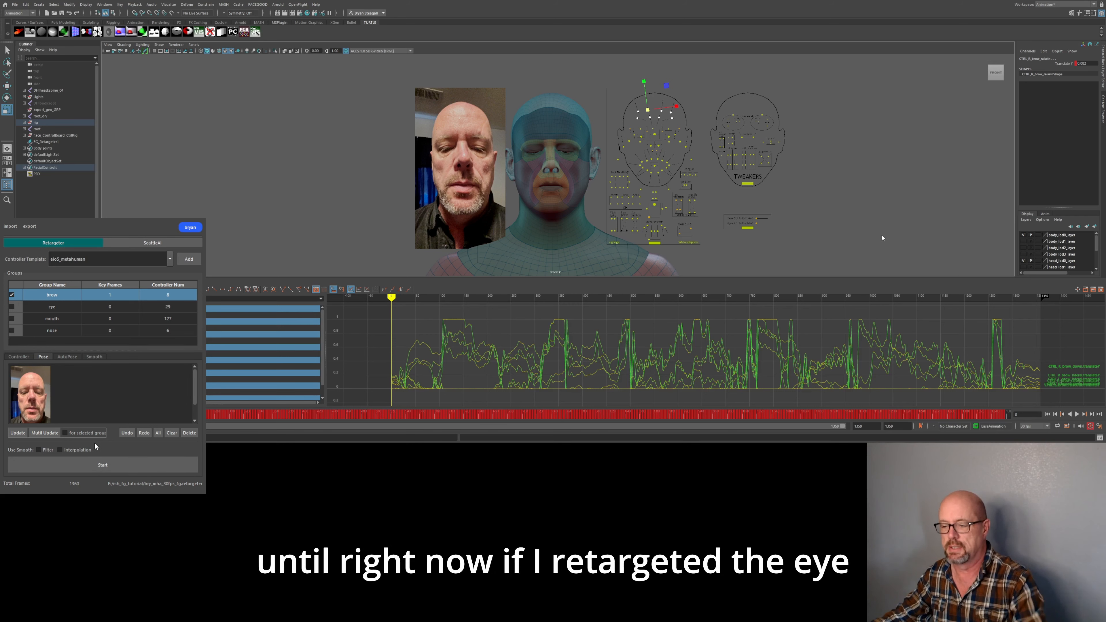
Step: Store poses for the eye group at frames 40 and 124 of the footage
click(59, 307)
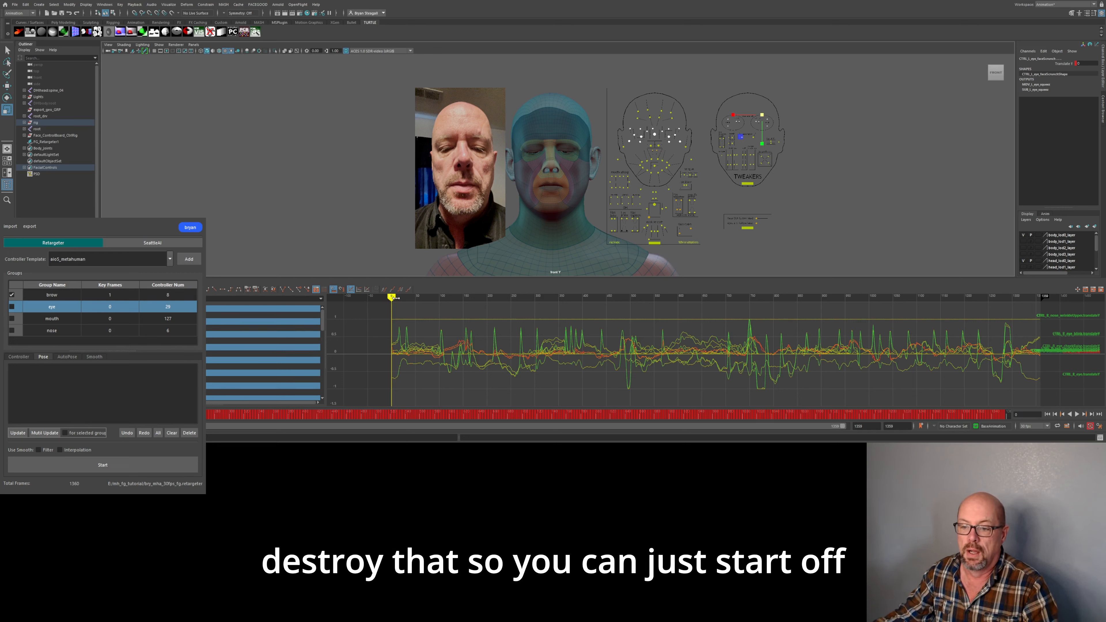
drag(391, 298, 410, 298)
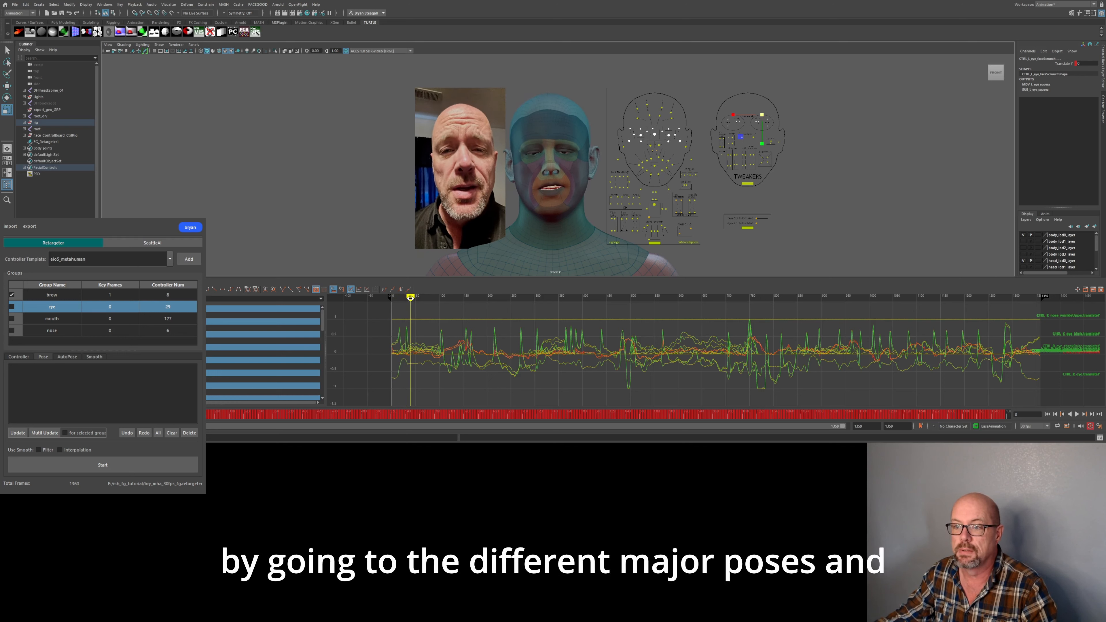
click(18, 433)
drag(421, 295, 451, 296)
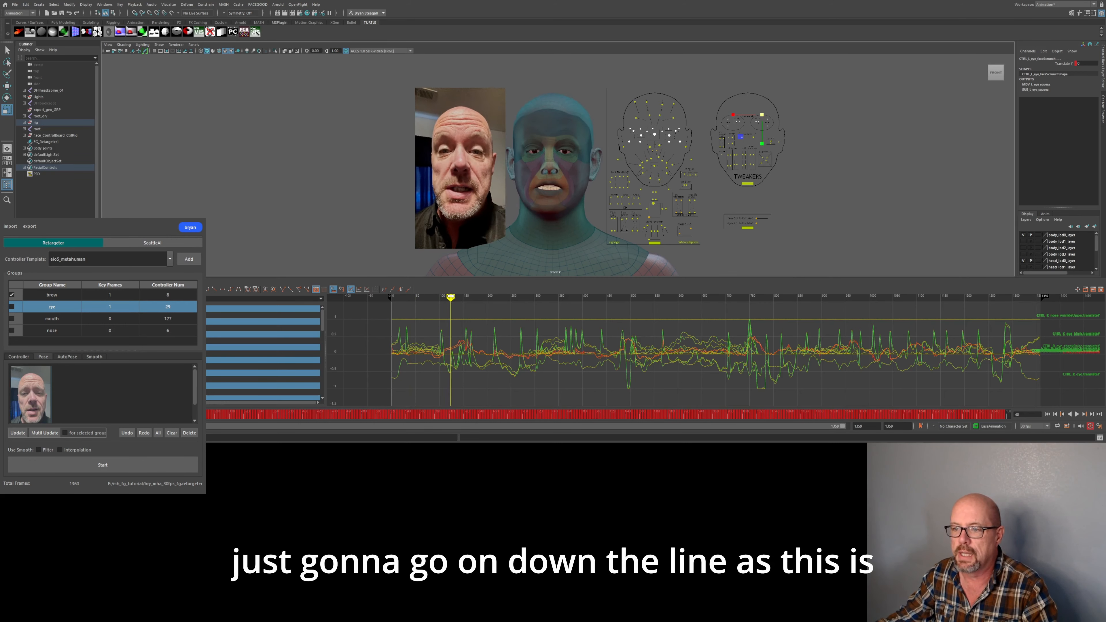
click(18, 434)
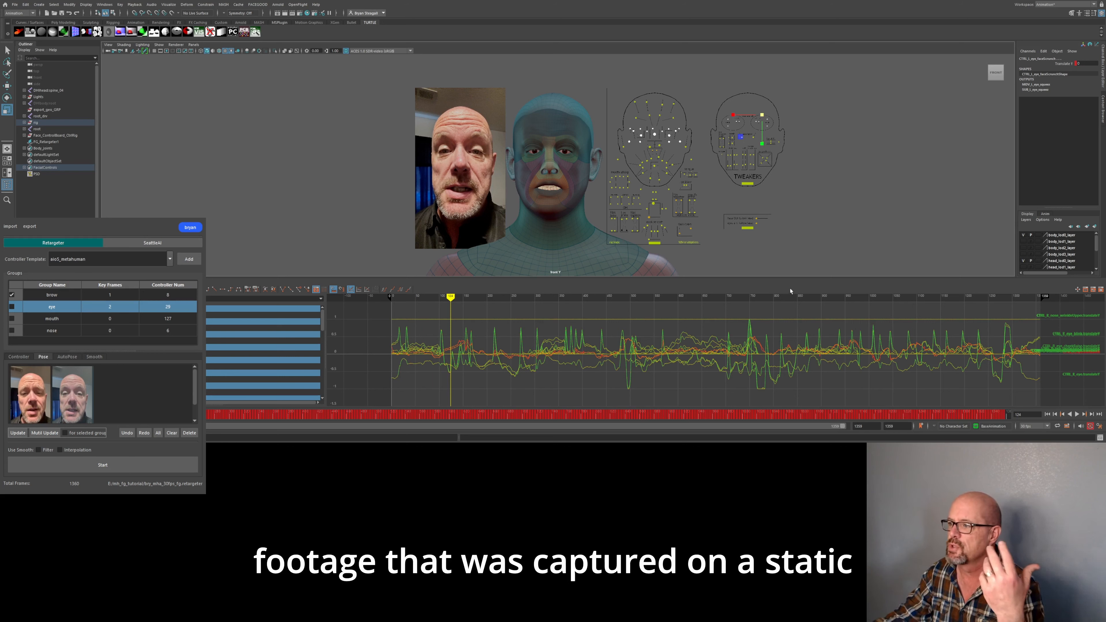
Step: Check the frame numbers of the stored eye poses and add a frame 0 pose to the eye group
drag(194, 393, 196, 404)
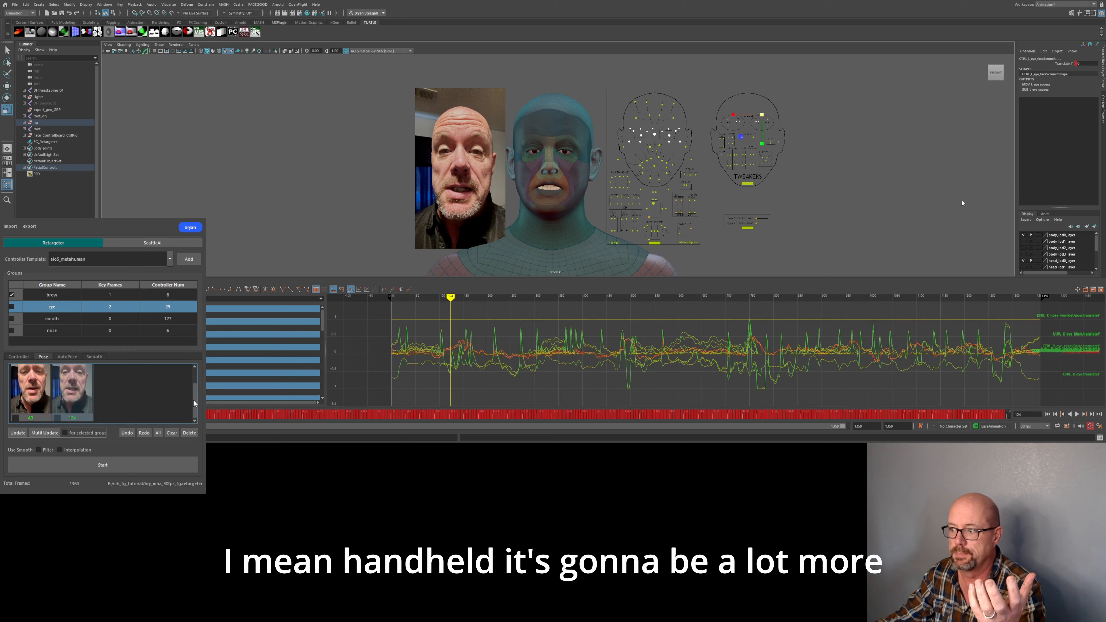
drag(196, 405, 200, 395)
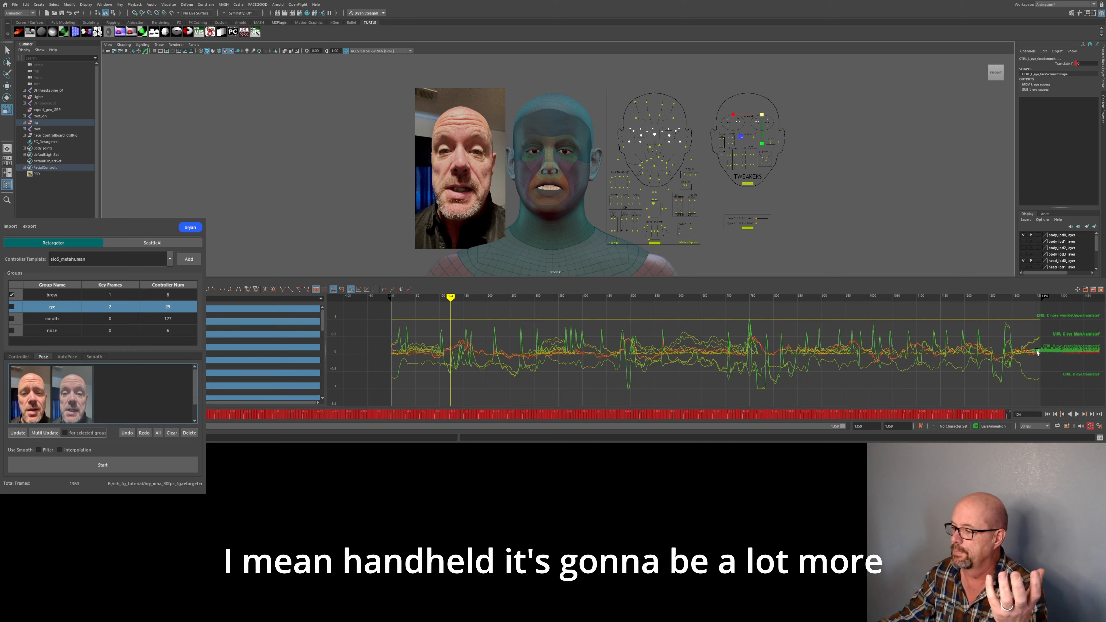
click(1046, 414)
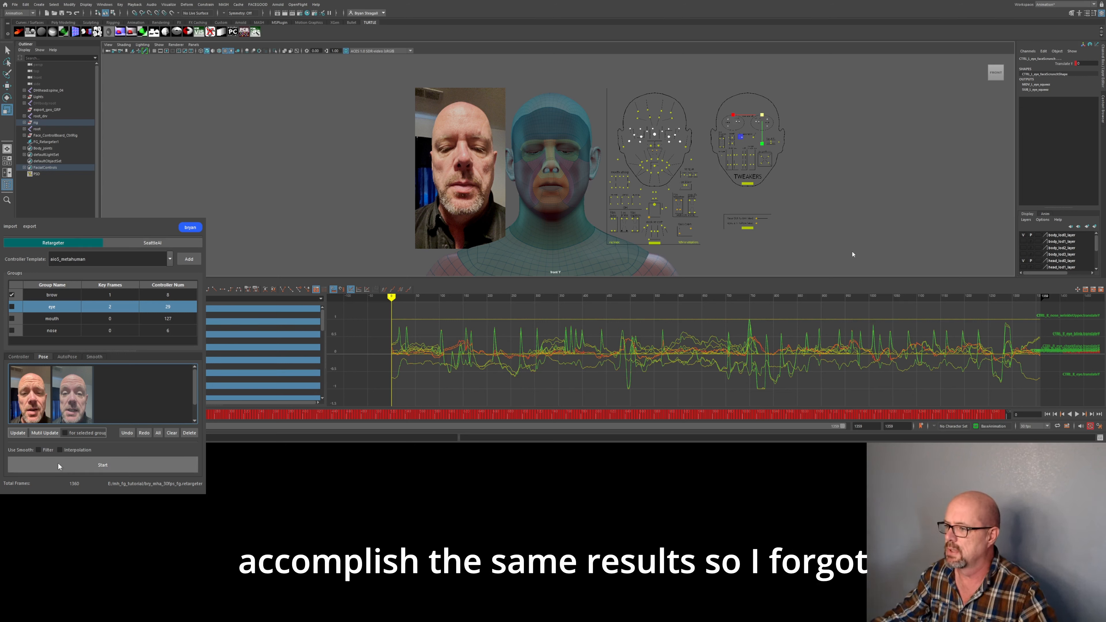
click(19, 433)
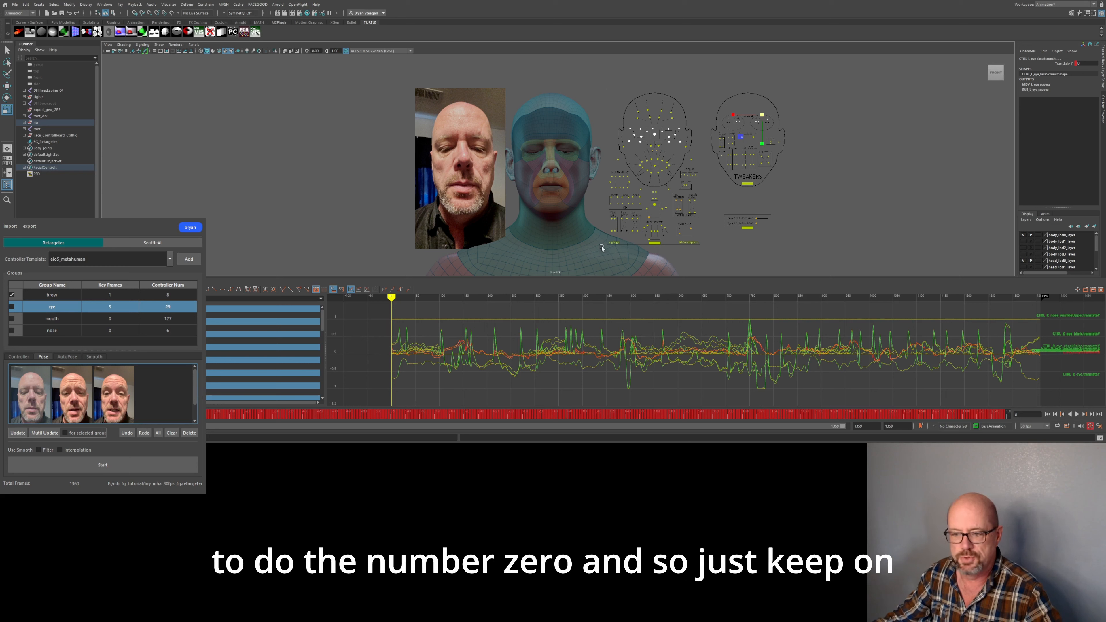
Step: Enlarge the retargeter window so the pose frame numbers are readable and tick all of the eye group's poses
drag(402, 297, 425, 298)
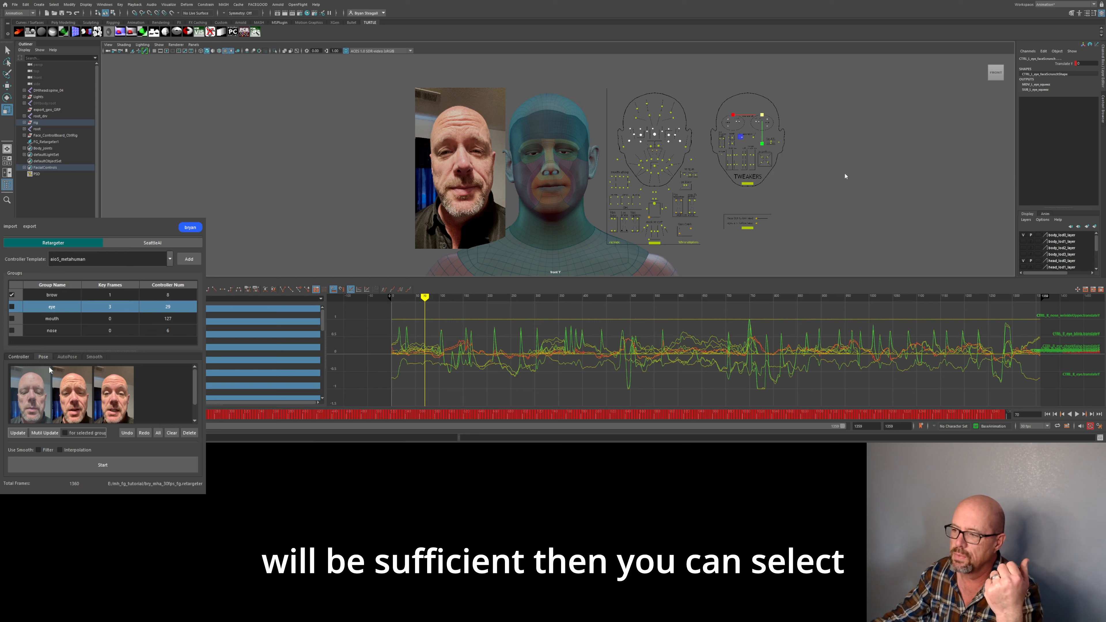
drag(126, 493, 131, 544)
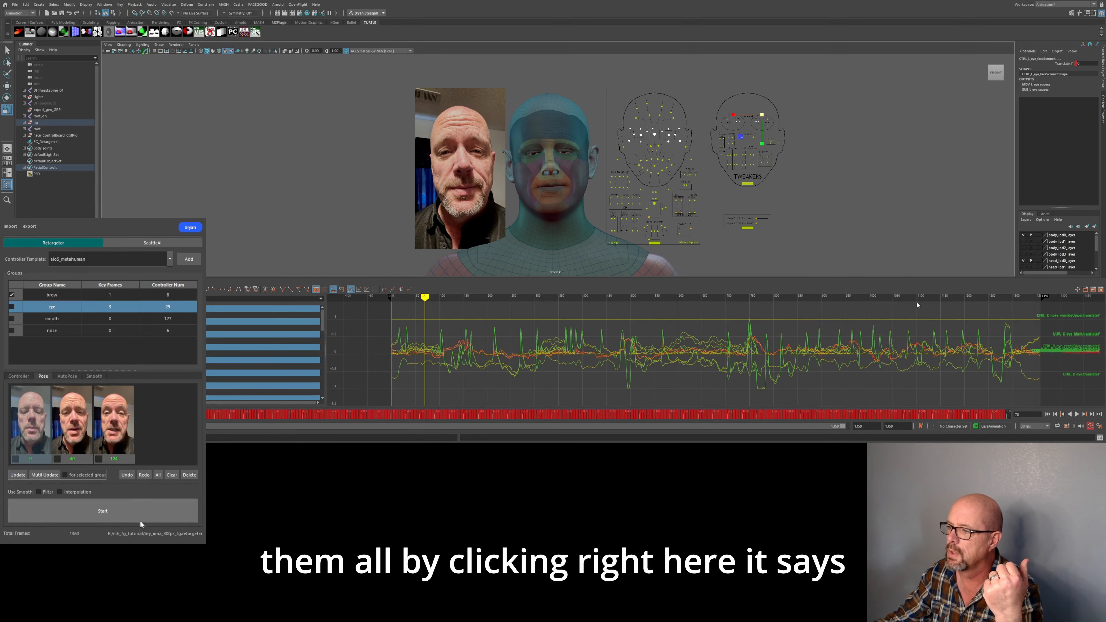
click(157, 477)
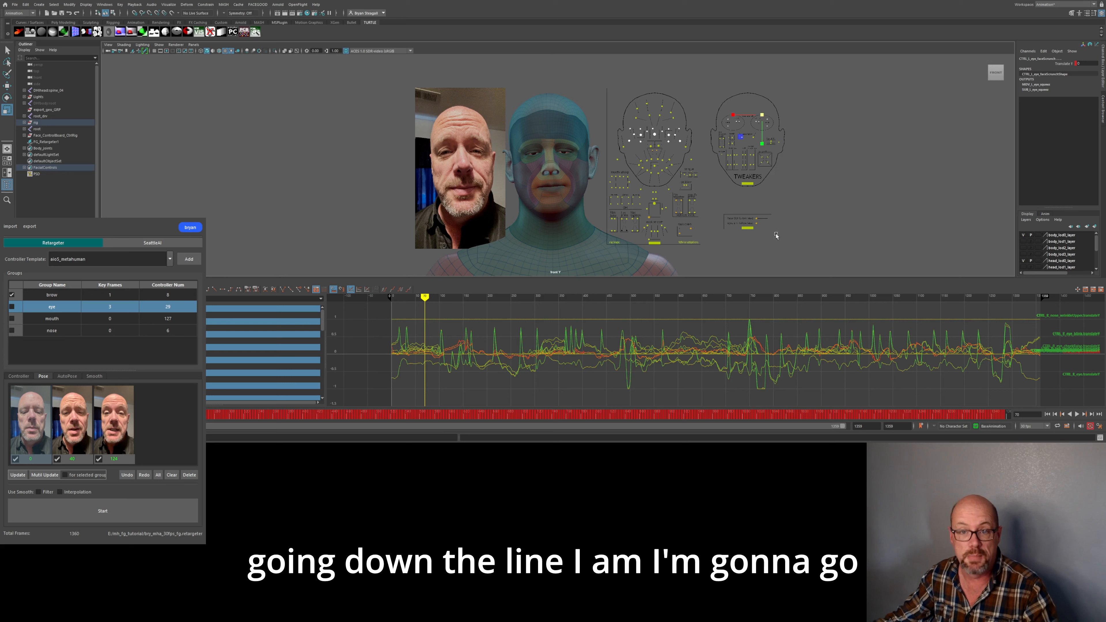
Step: Scrub further through the footage and browse the stored poses of the mouth group
drag(424, 297, 562, 296)
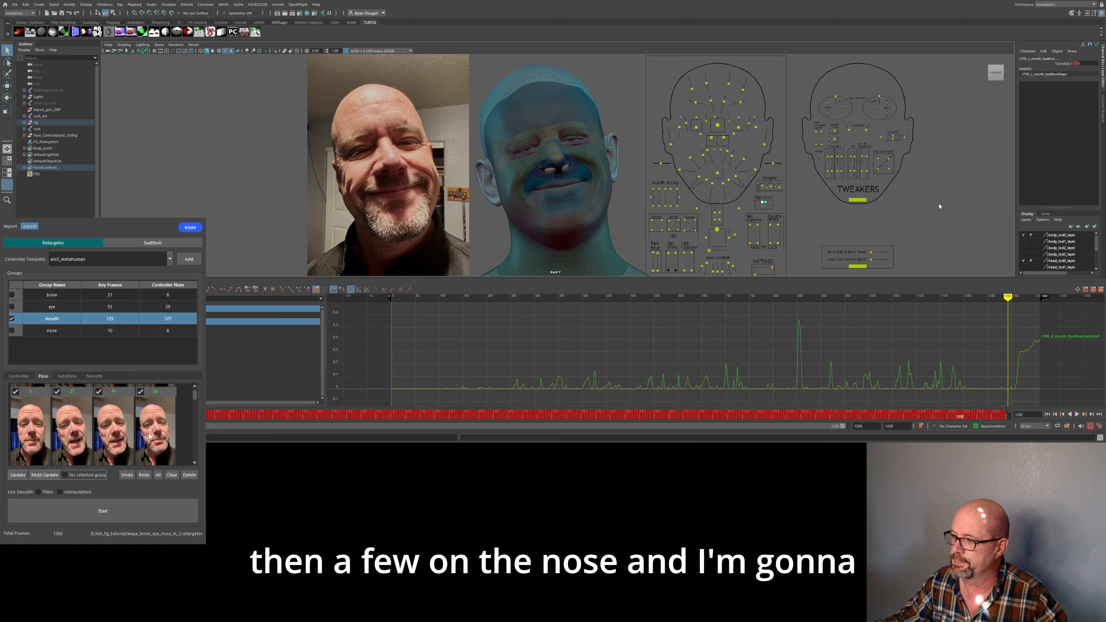
mouse_move(195, 398)
mouse_down()
mouse_move(194, 418)
mouse_move(194, 401)
mouse_up()
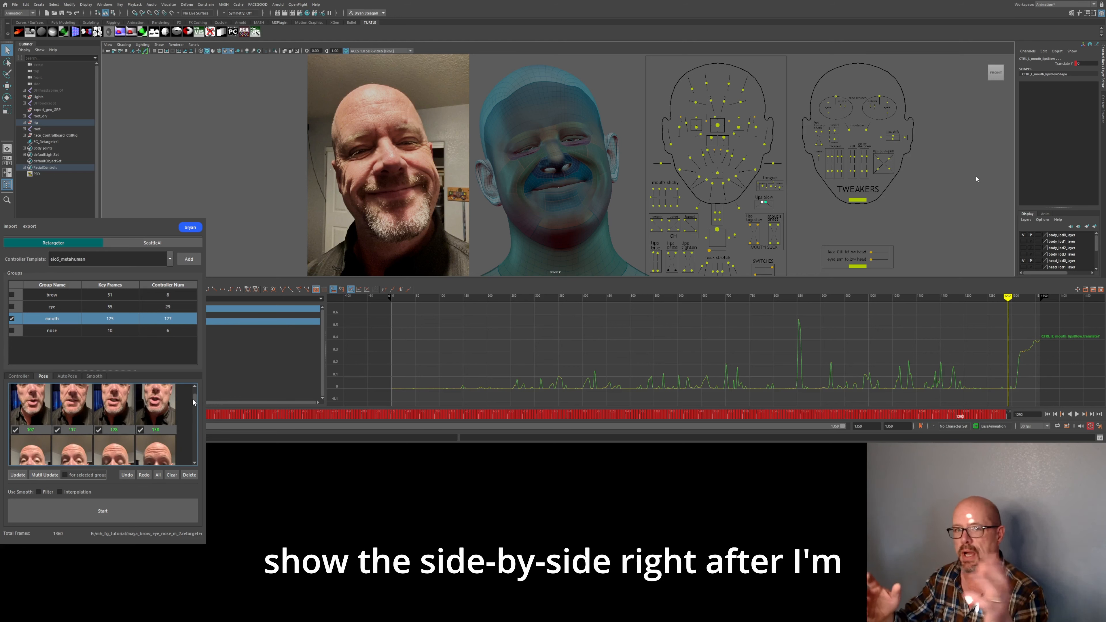